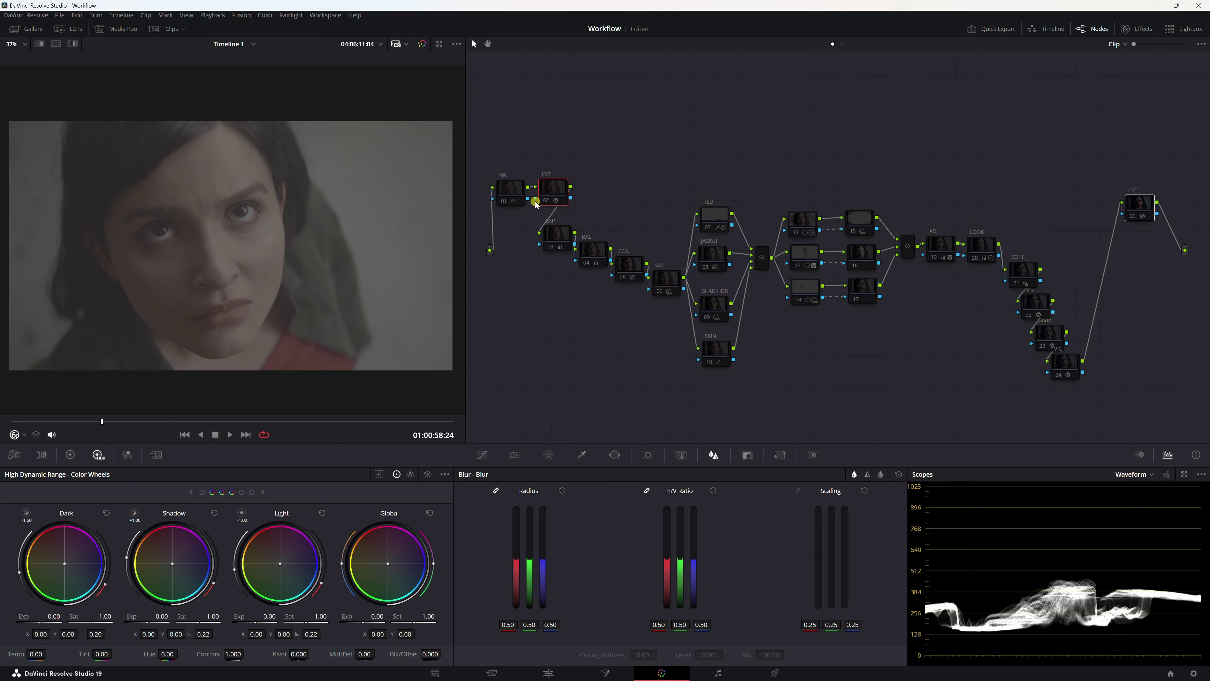
- Enable both CST nodes and review the Color Space Transform settings of the input and output CST nodes
key(ctrl+d)
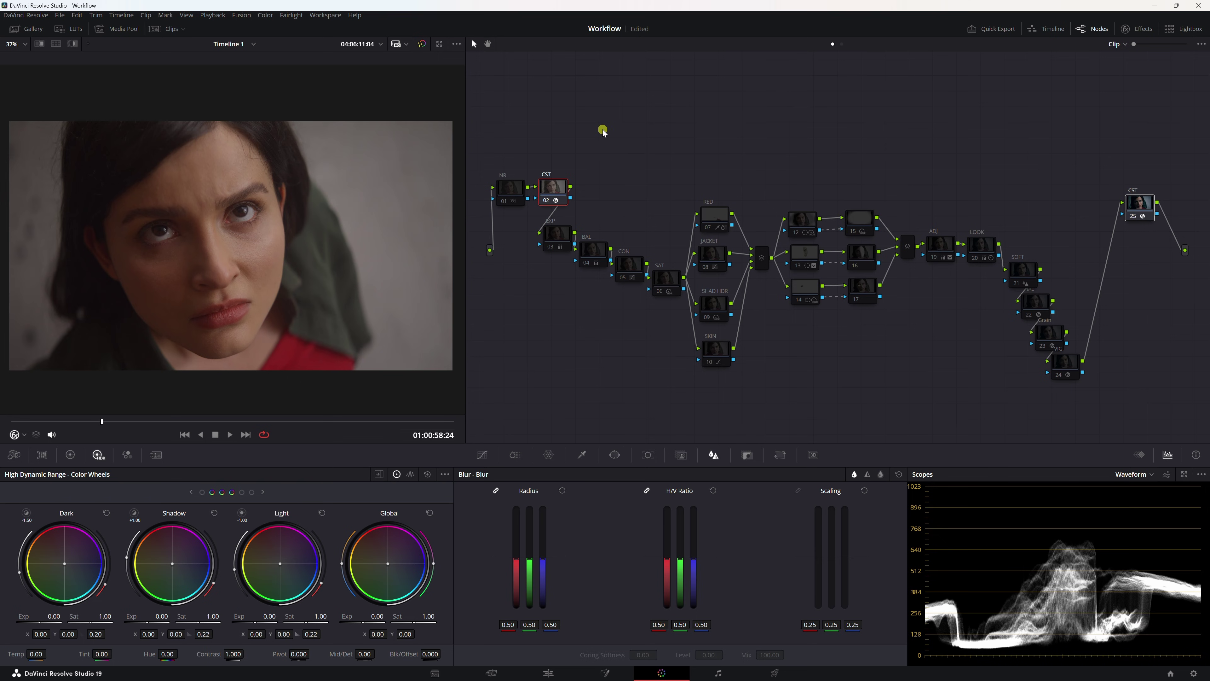
drag(550, 194, 550, 191)
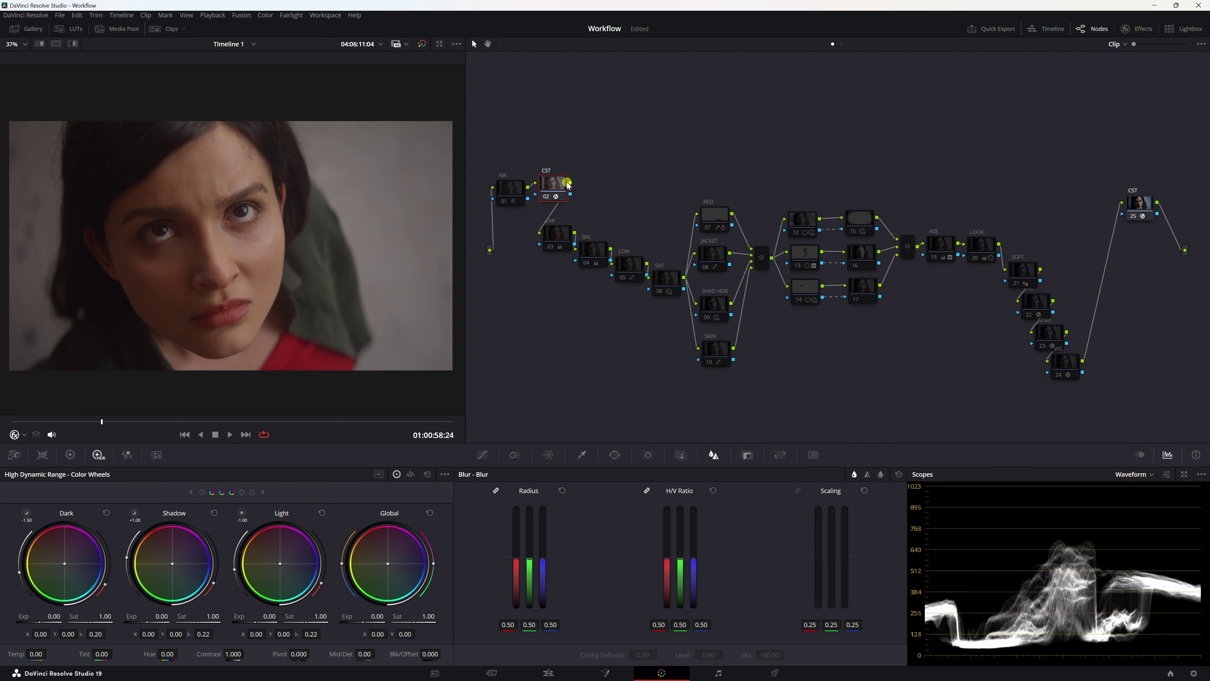
click(1137, 28)
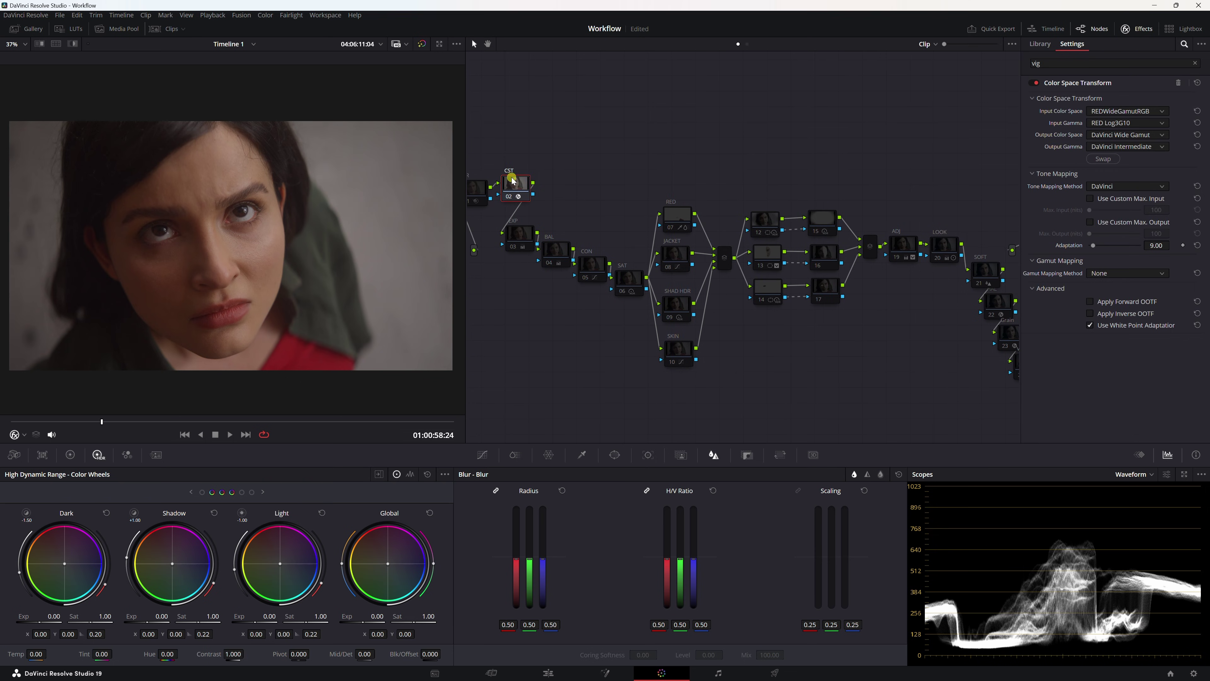
drag(511, 180, 533, 181)
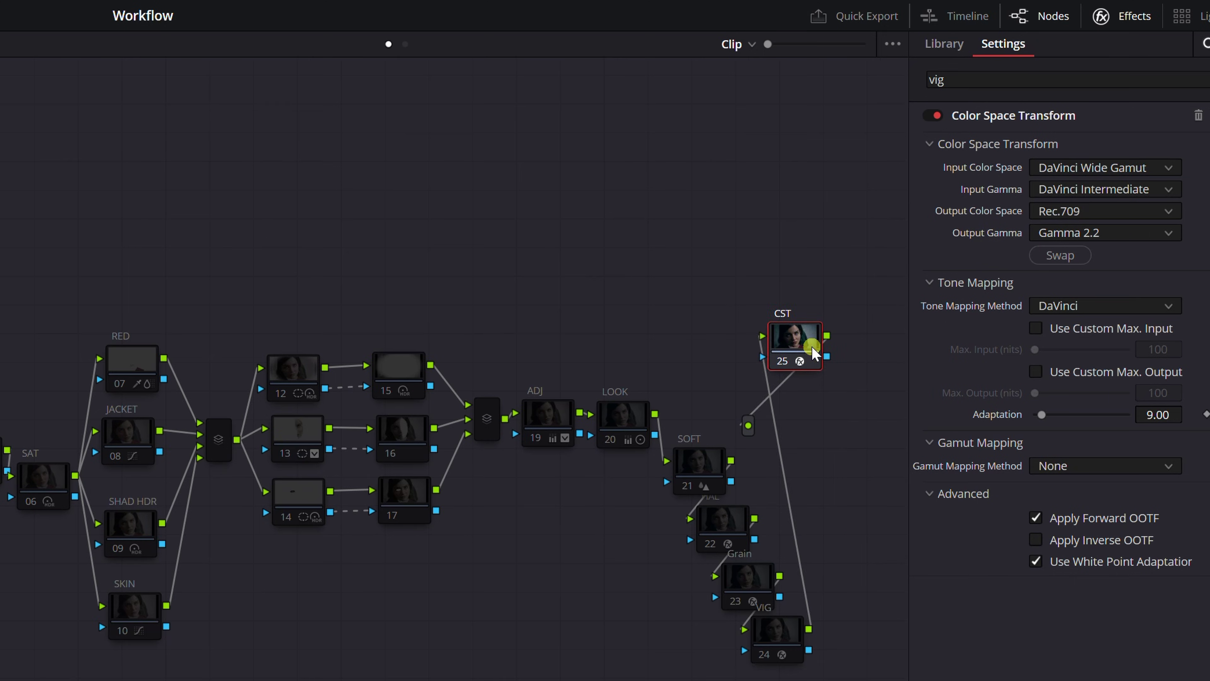
drag(813, 353, 844, 320)
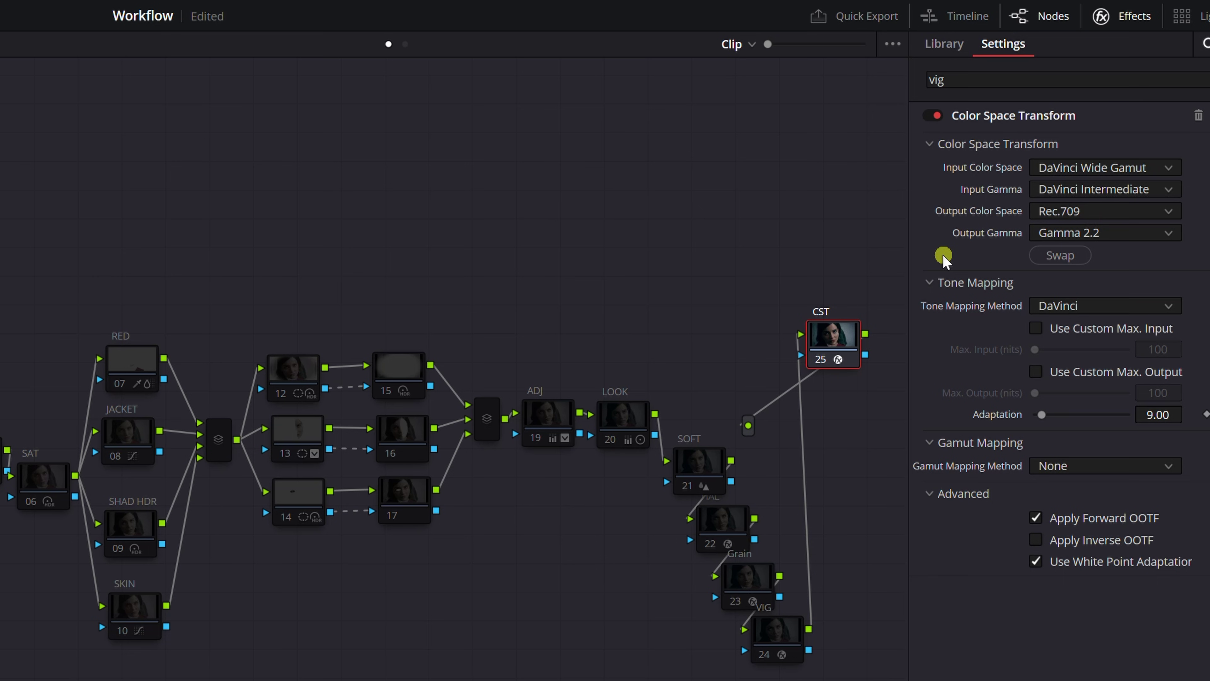
click(1120, 14)
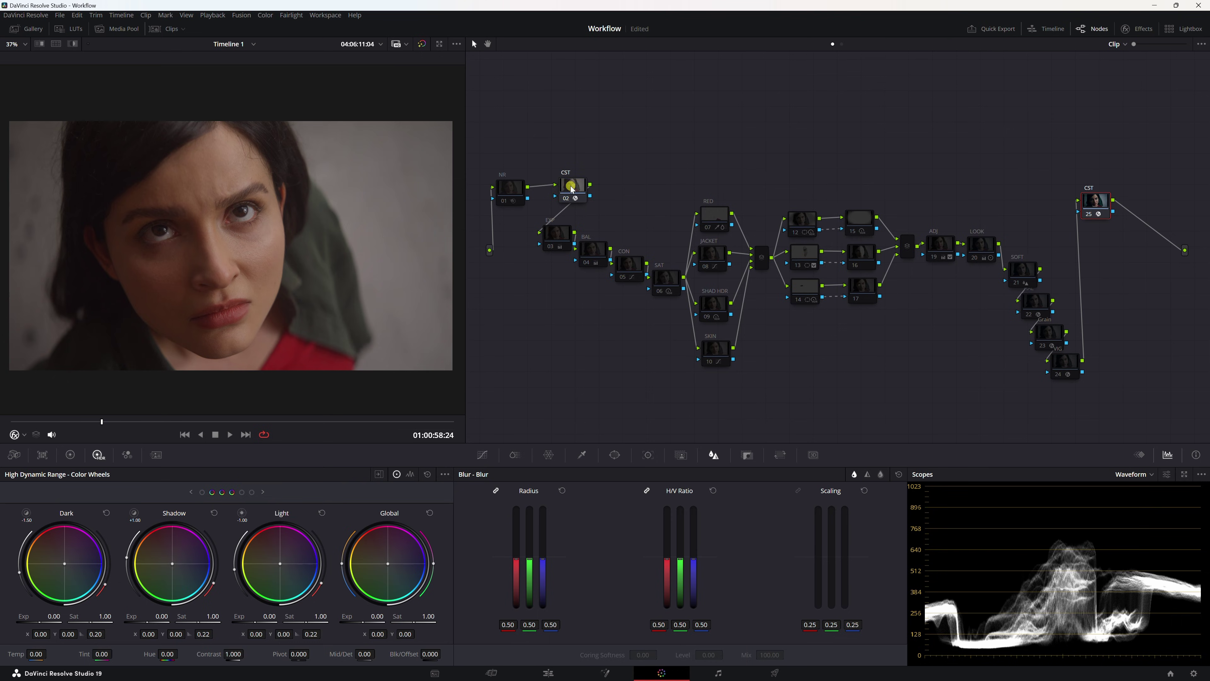
drag(570, 184, 571, 188)
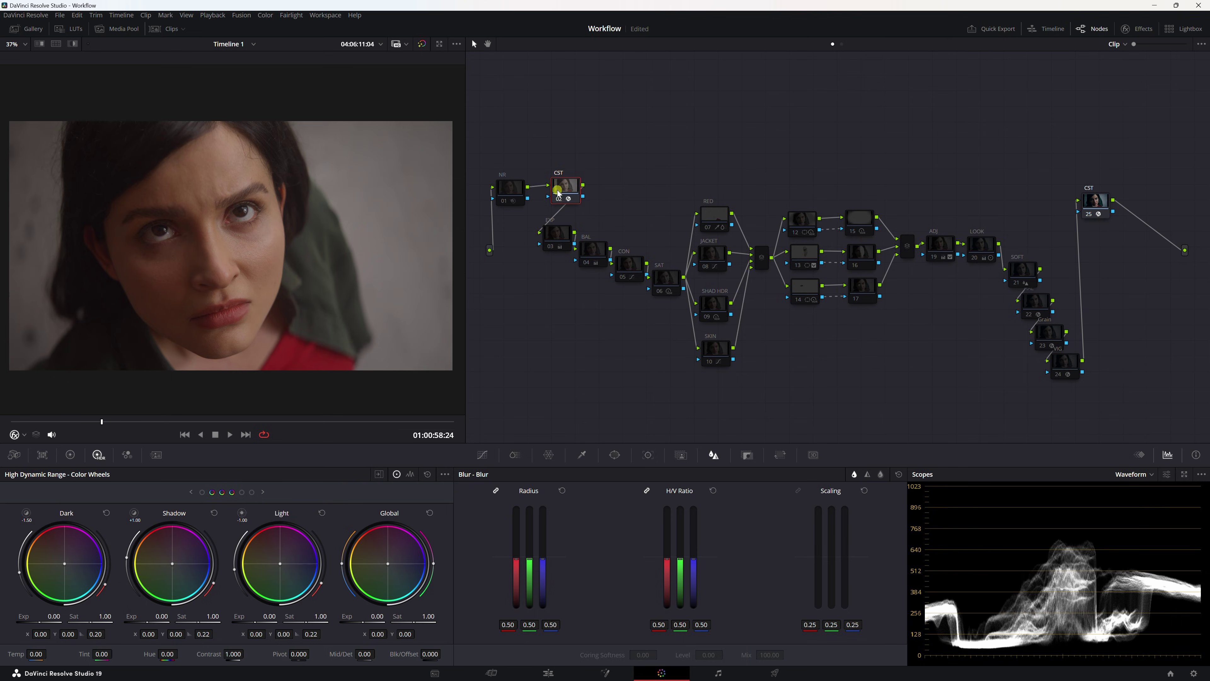
- Enable the NR node and inspect its noise reduction on a magnified part of the image
click(520, 193)
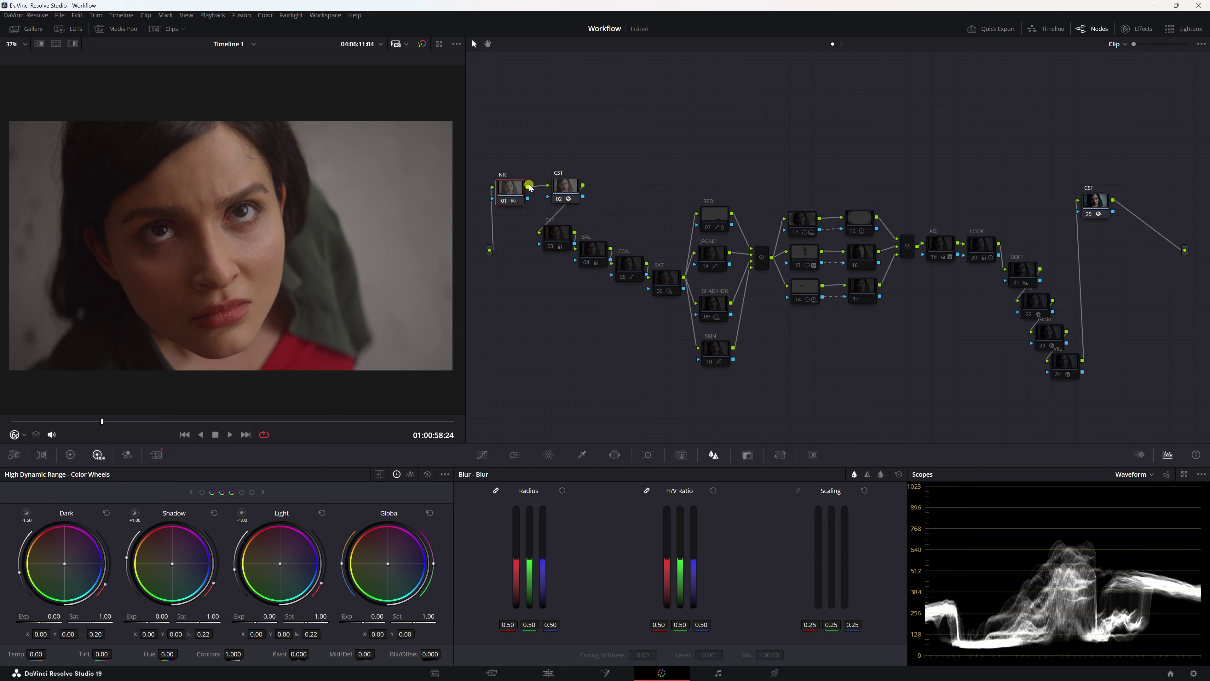
scroll(278, 200, up, 10)
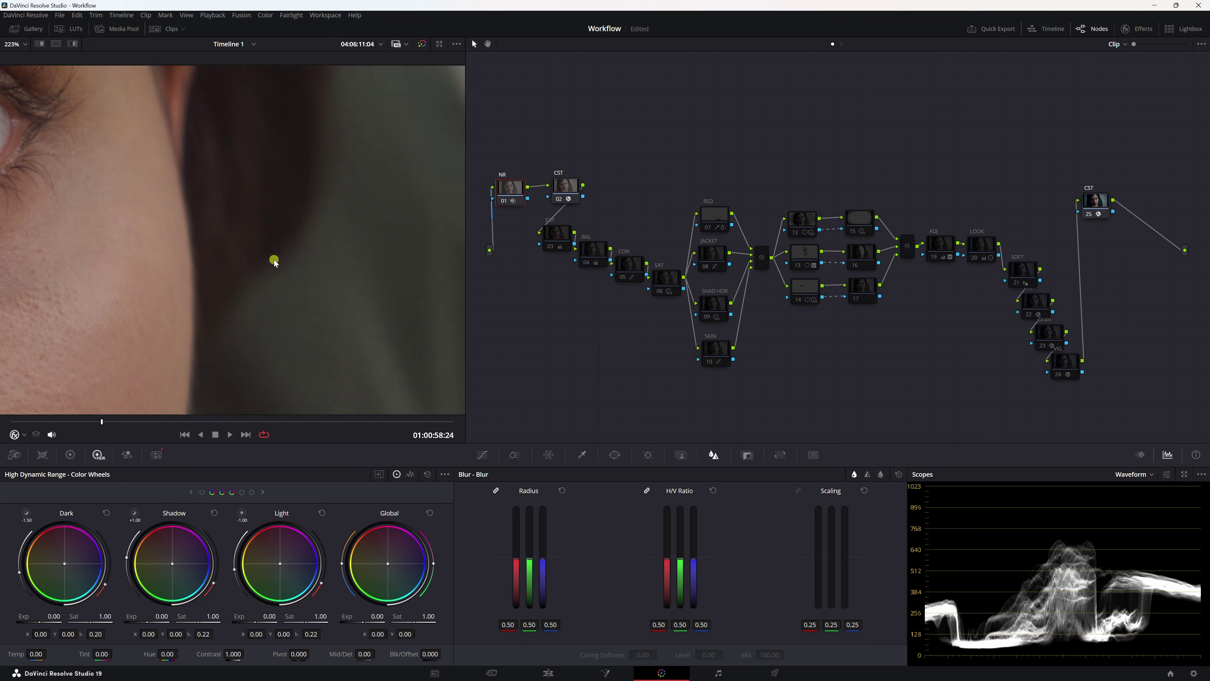
scroll(276, 273, up, 1)
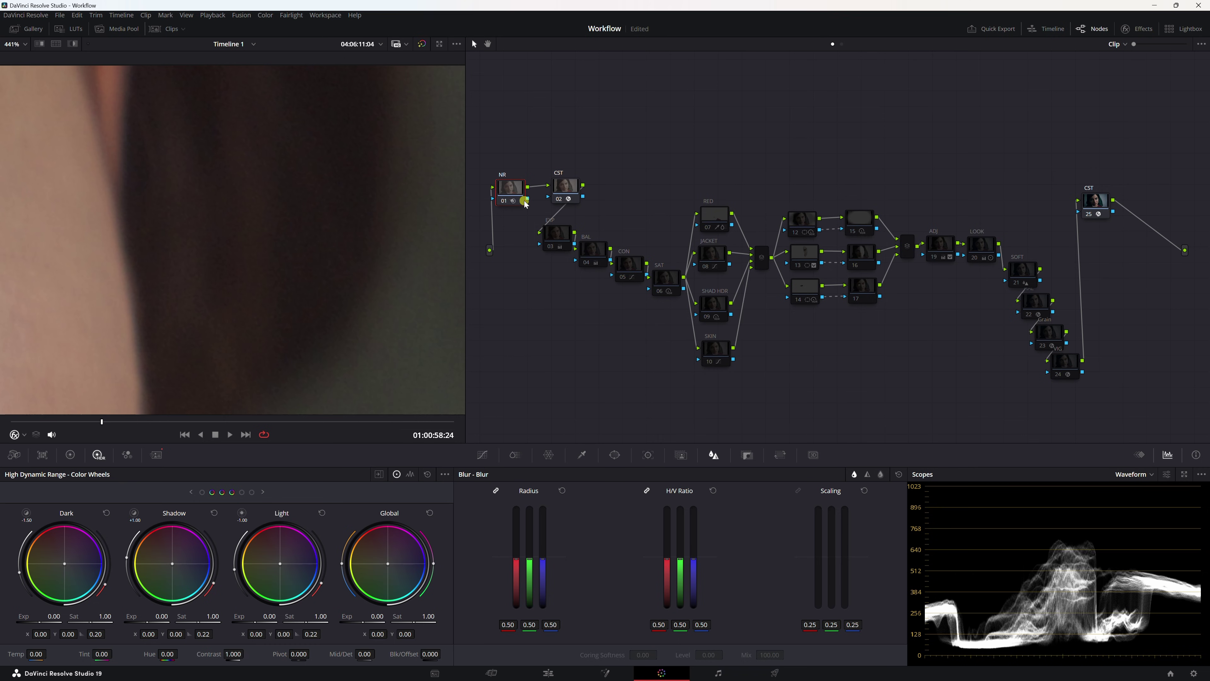
scroll(371, 211, down, 11)
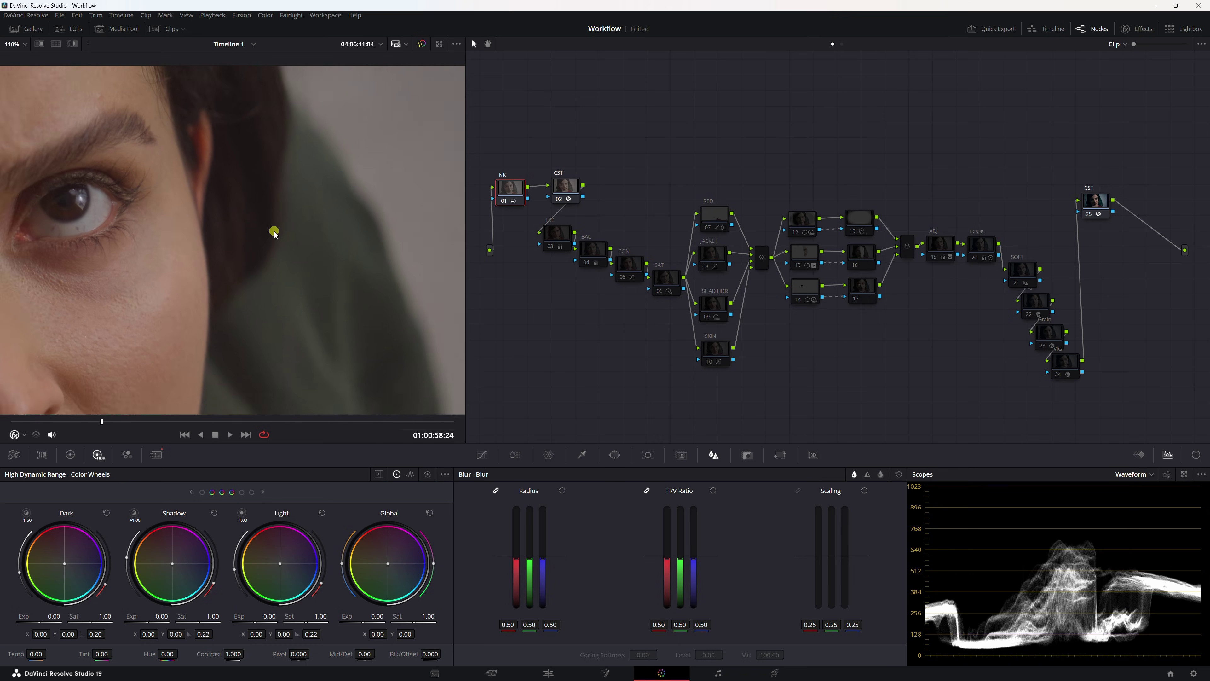
scroll(331, 262, down, 1)
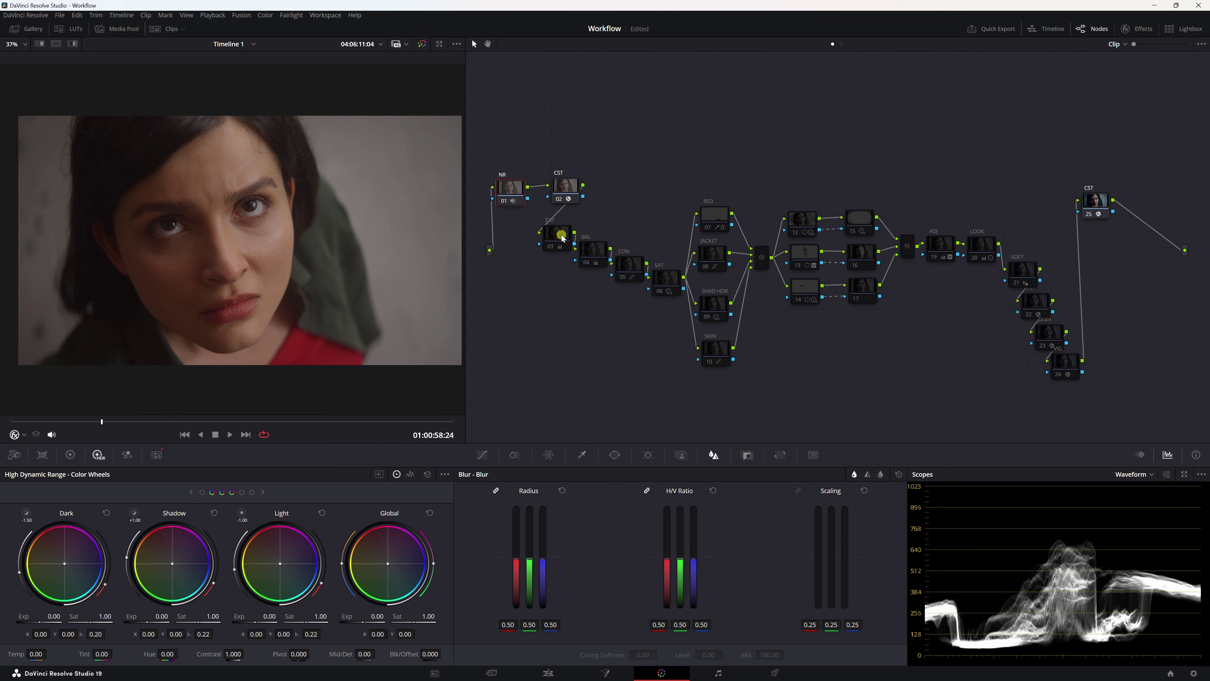
- Rearrange the EXP, BAL, CON and SAT nodes into a horizontal row below the NR and CST nodes
drag(537, 347, 678, 233)
drag(666, 288, 642, 342)
click(622, 299)
drag(525, 295, 598, 329)
drag(521, 322, 596, 328)
click(512, 329)
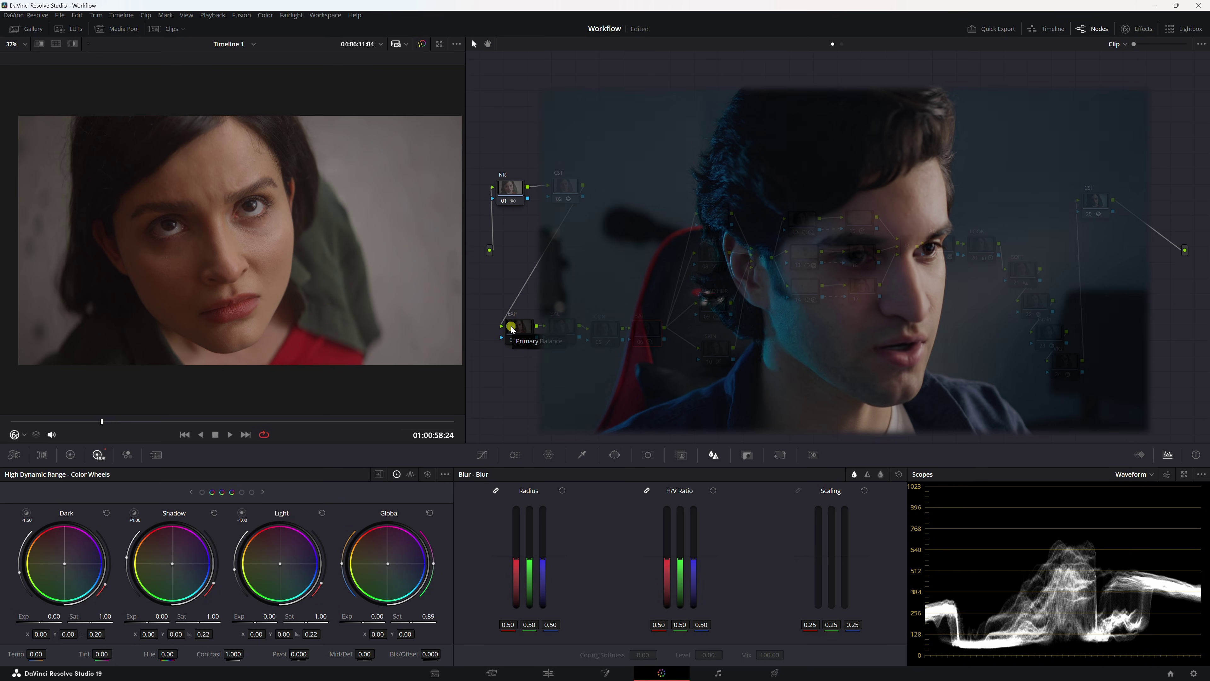
click(511, 330)
click(564, 329)
click(602, 330)
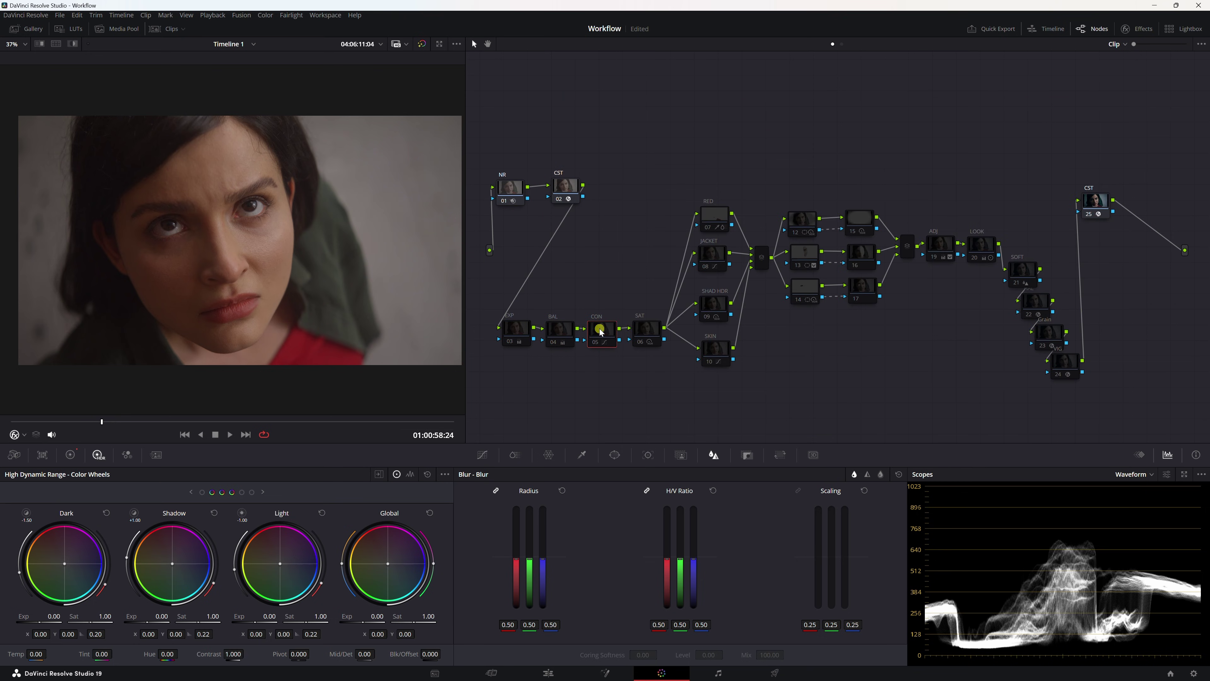
click(639, 329)
- Enable the EXP and BAL nodes and show the Primaries color wheels
click(516, 330)
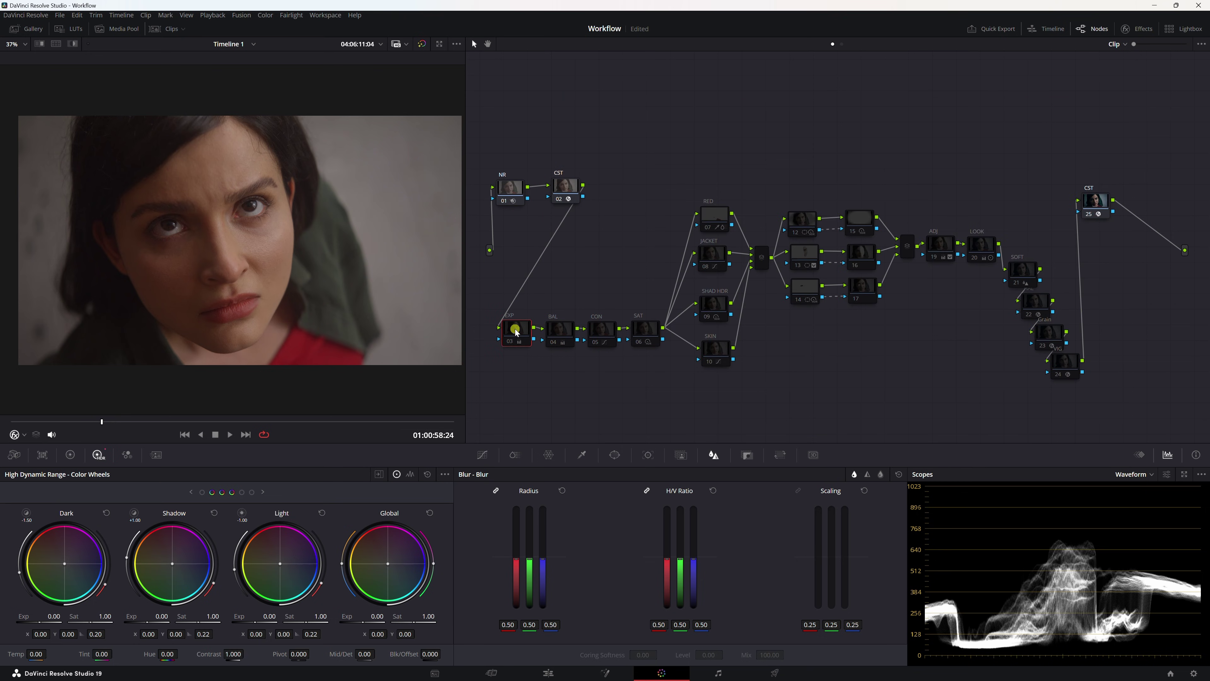
drag(522, 340, 511, 334)
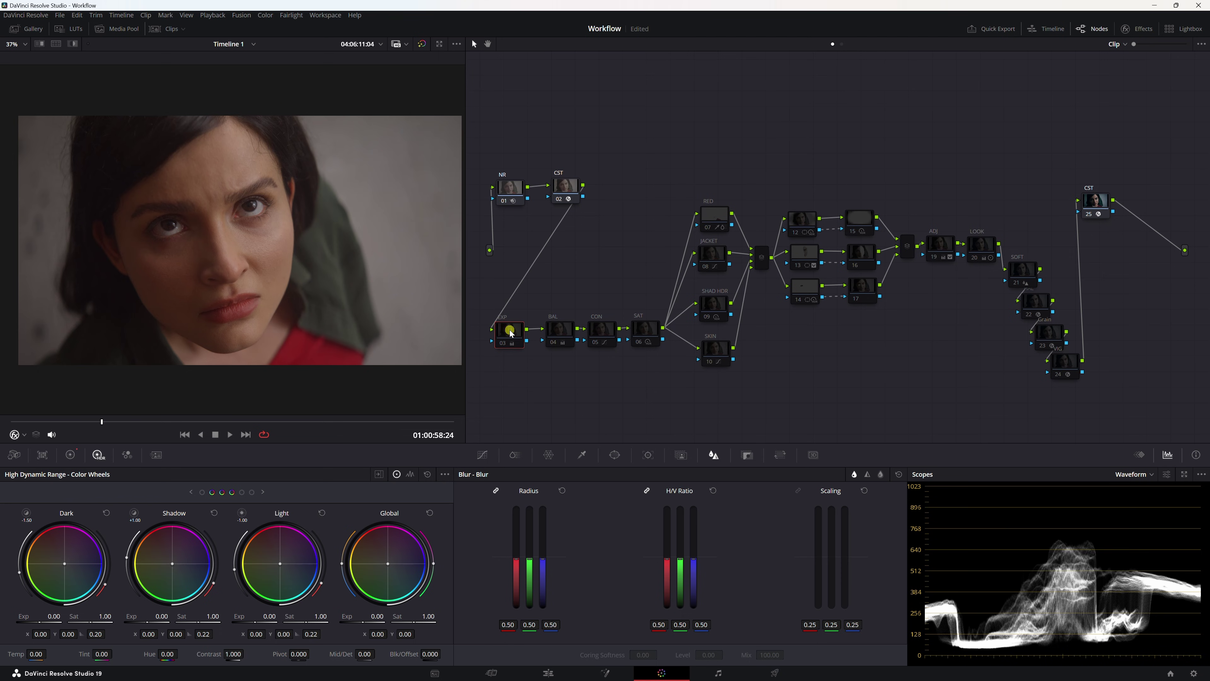
key(ctrl+d)
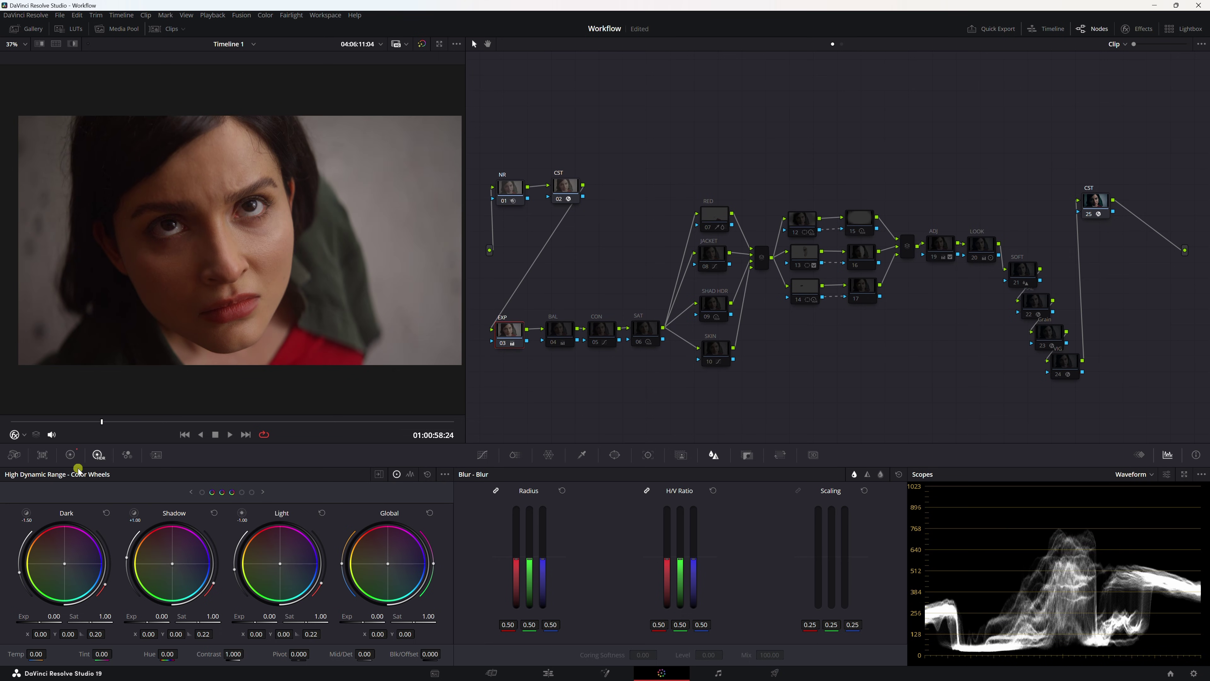
click(70, 455)
click(400, 474)
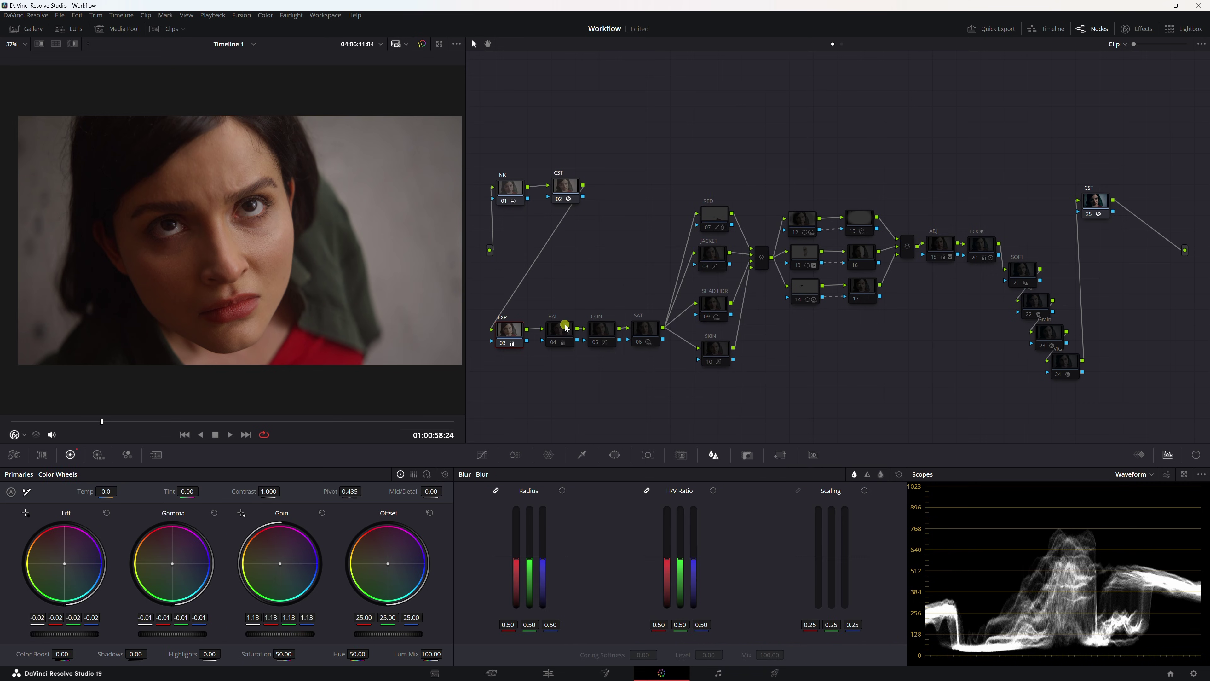
click(566, 328)
key(ctrl+d)
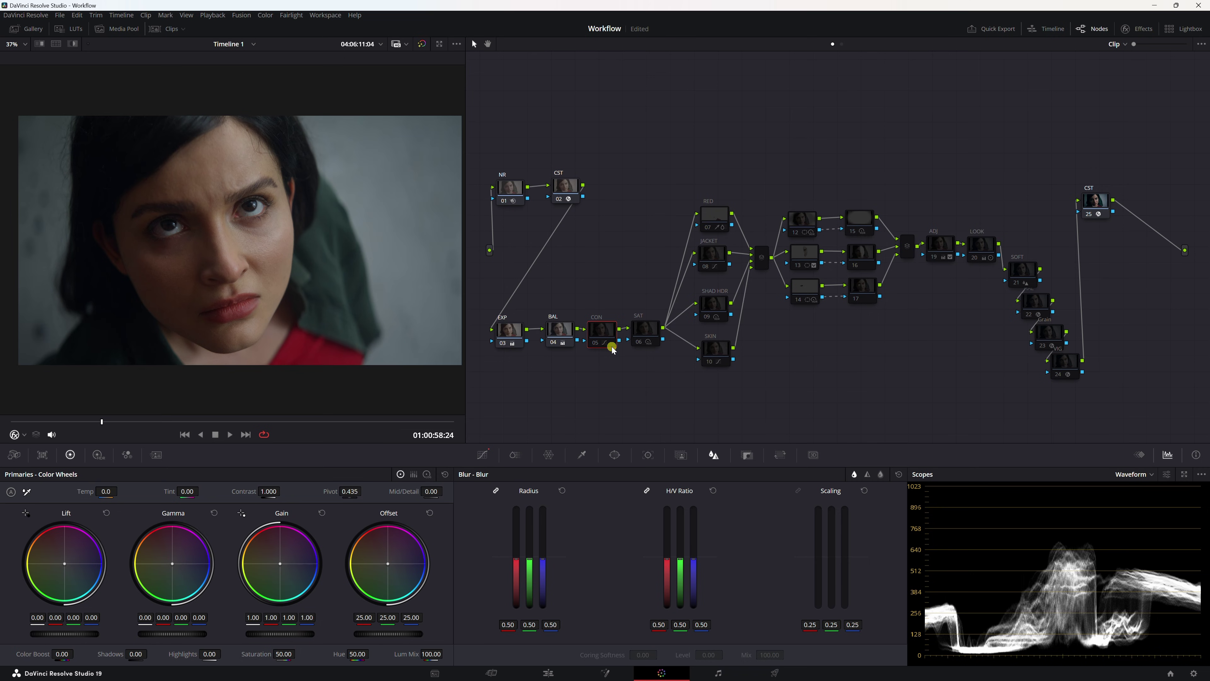
- Enable the CON node and turn on editable splines for its custom curve, showing the endpoint handles
click(611, 346)
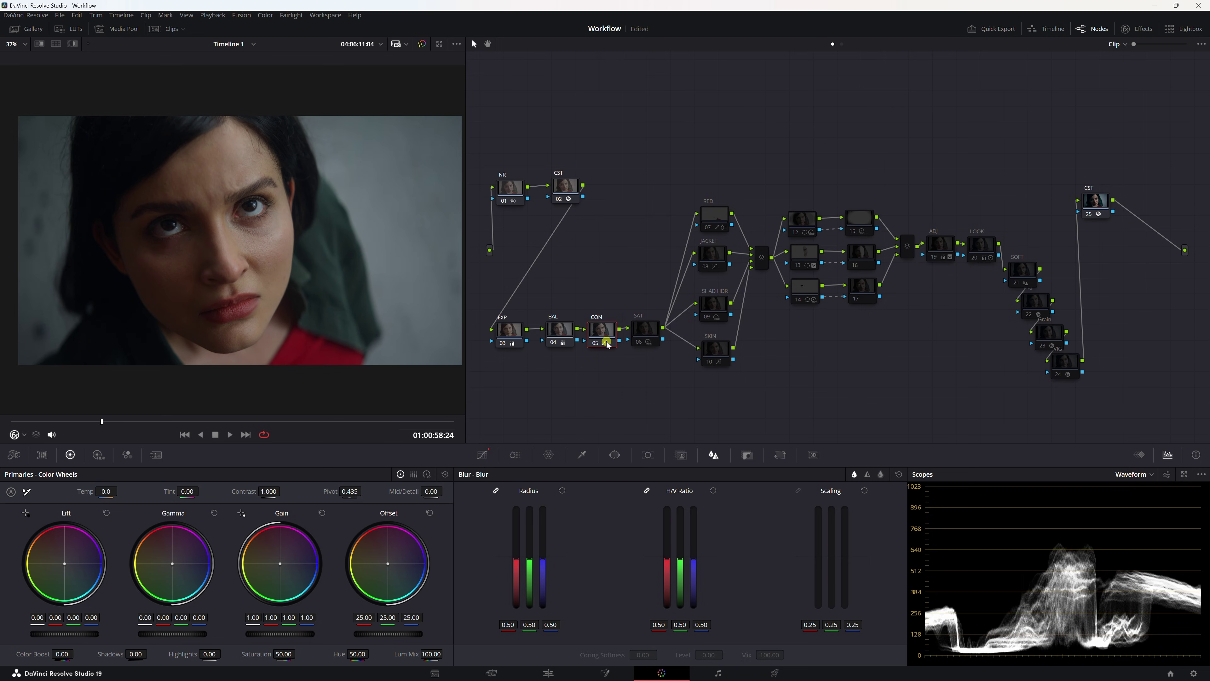
click(483, 455)
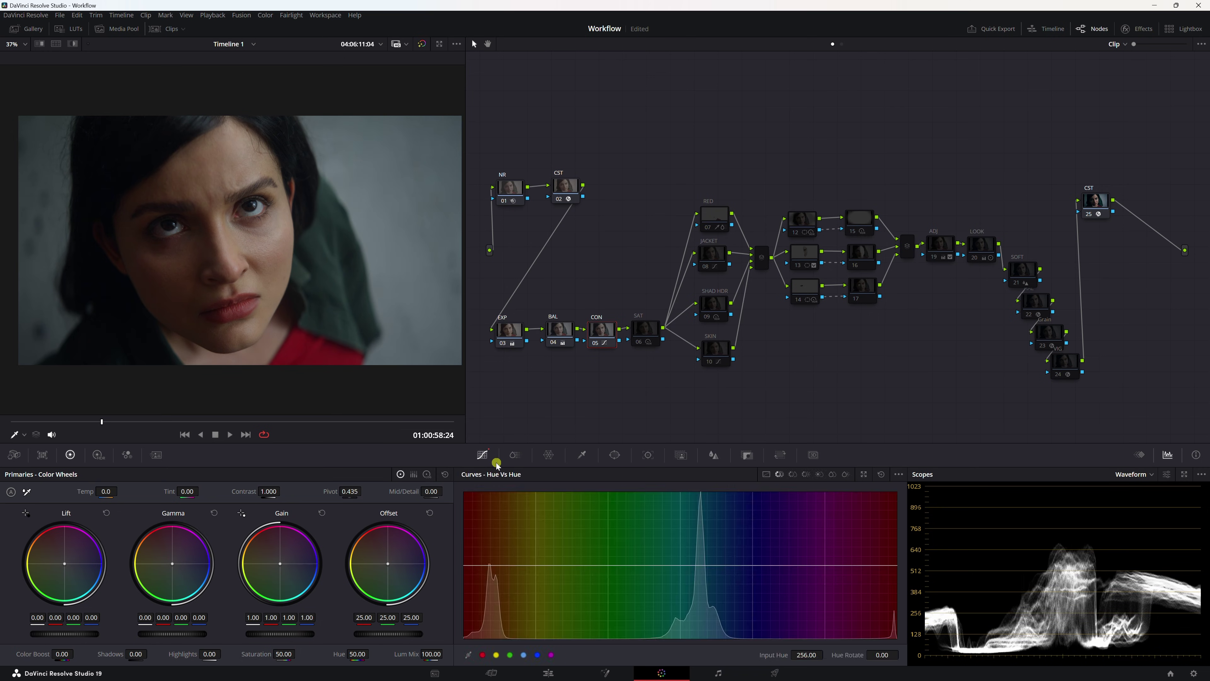
click(768, 474)
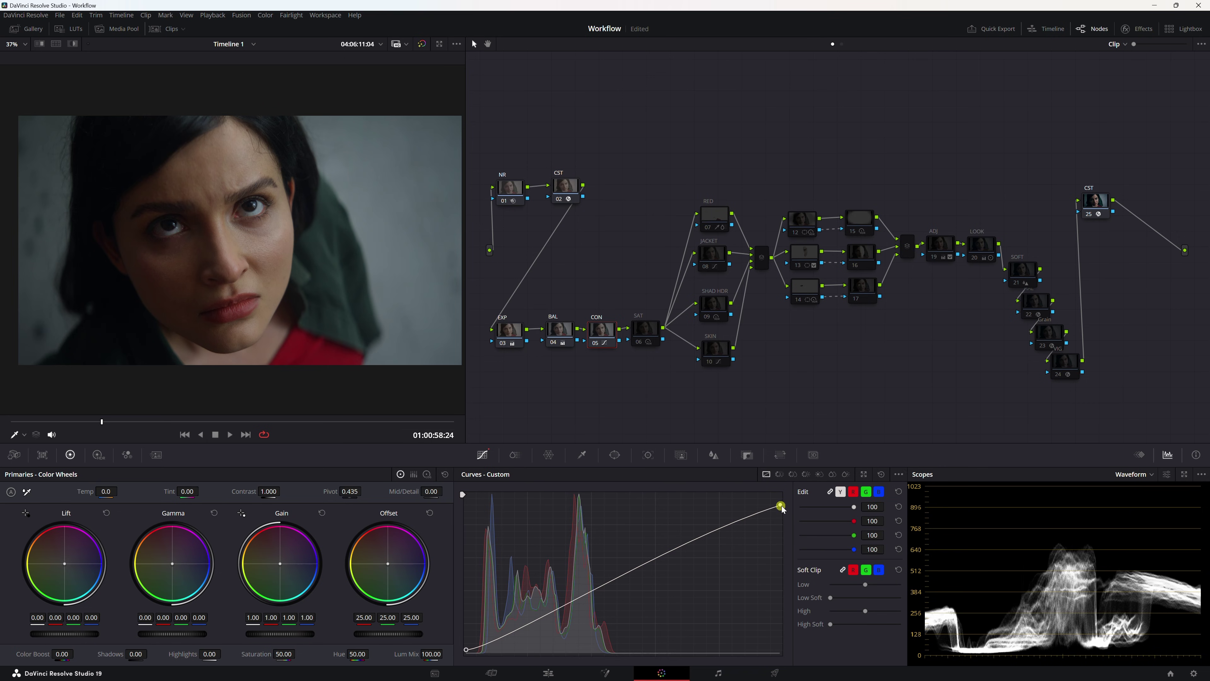
click(899, 474)
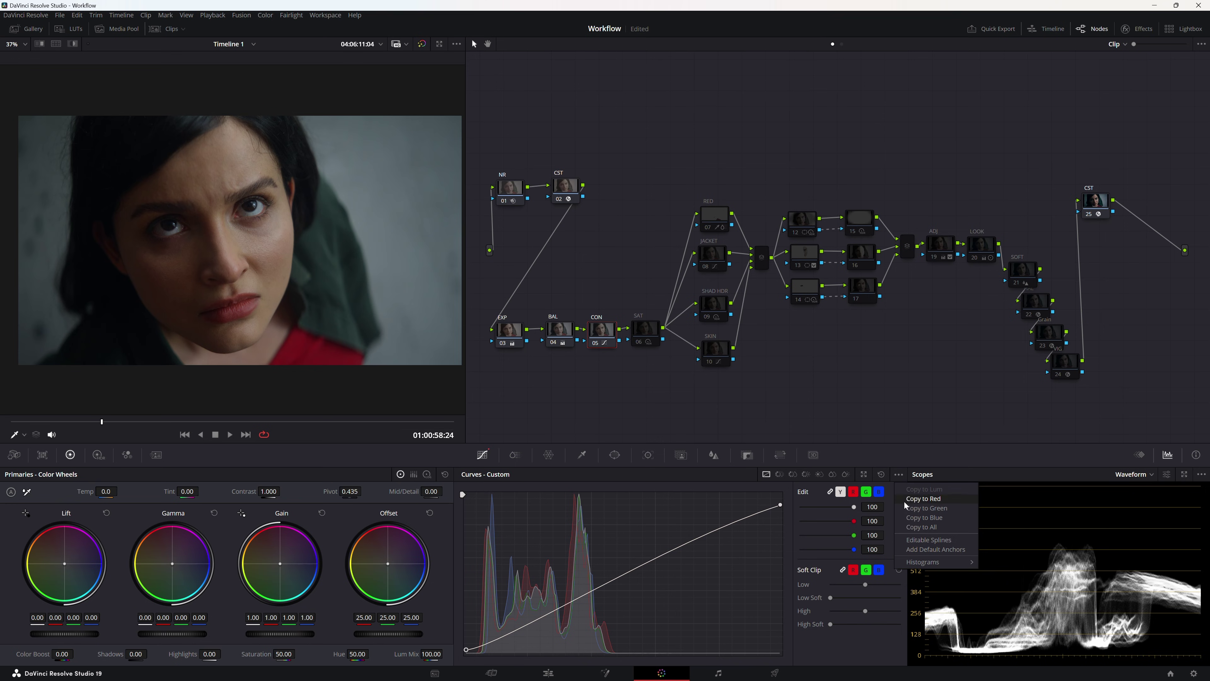
click(928, 539)
click(780, 505)
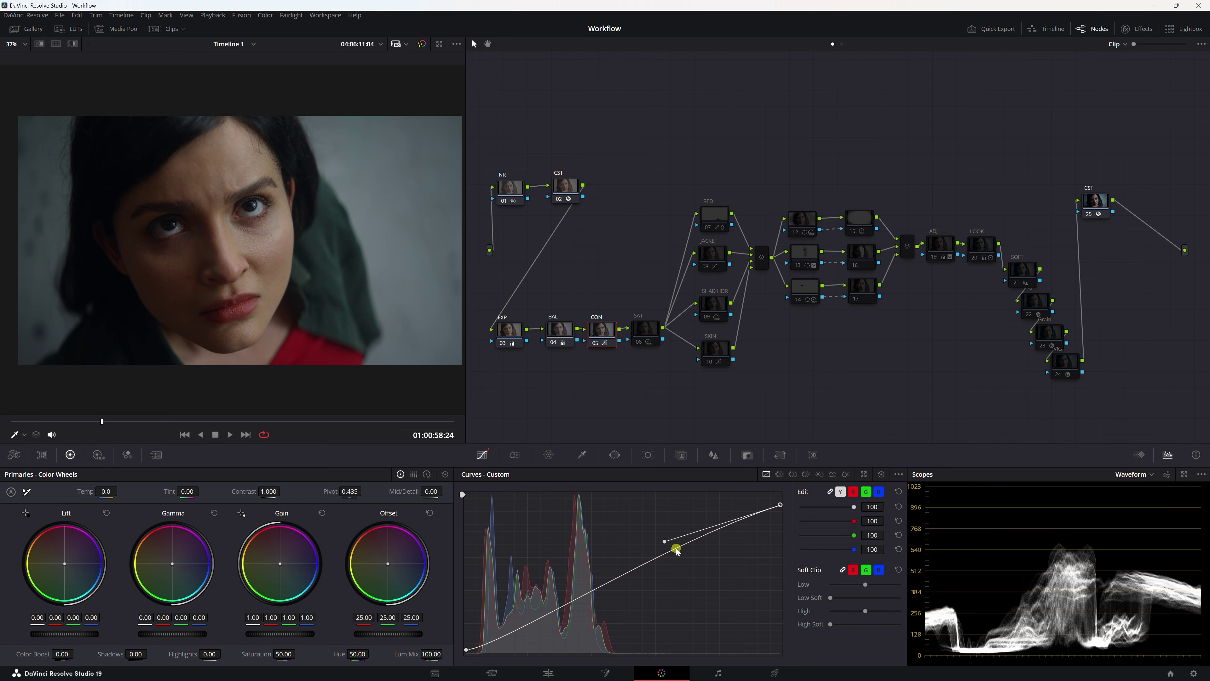
click(467, 650)
- Enable the SAT node and move the four parallel nodes and their layer mixer down to its level
click(640, 328)
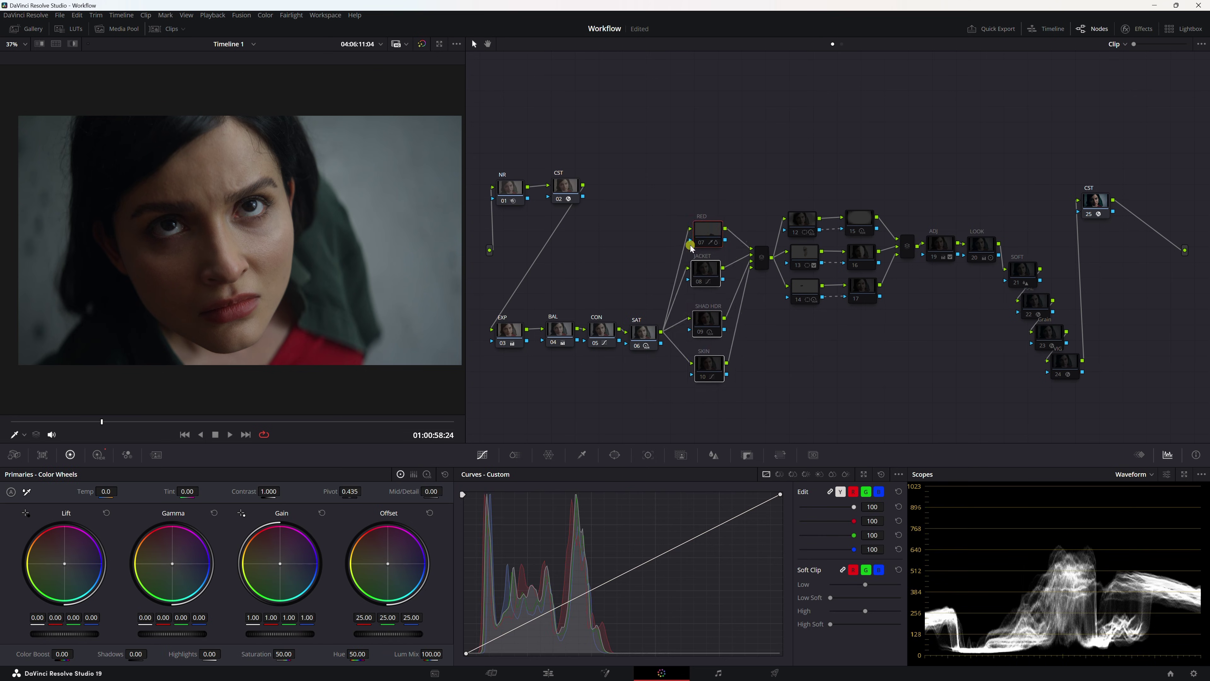
drag(762, 260, 764, 316)
drag(702, 251, 703, 246)
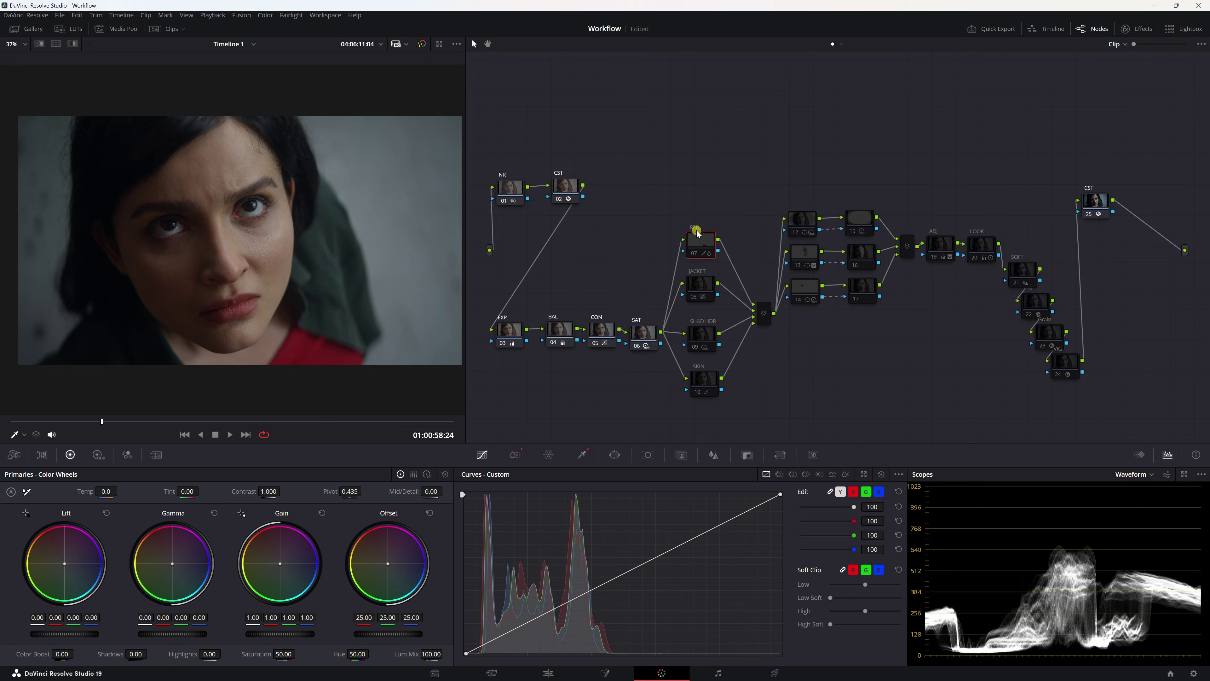
drag(697, 233, 698, 239)
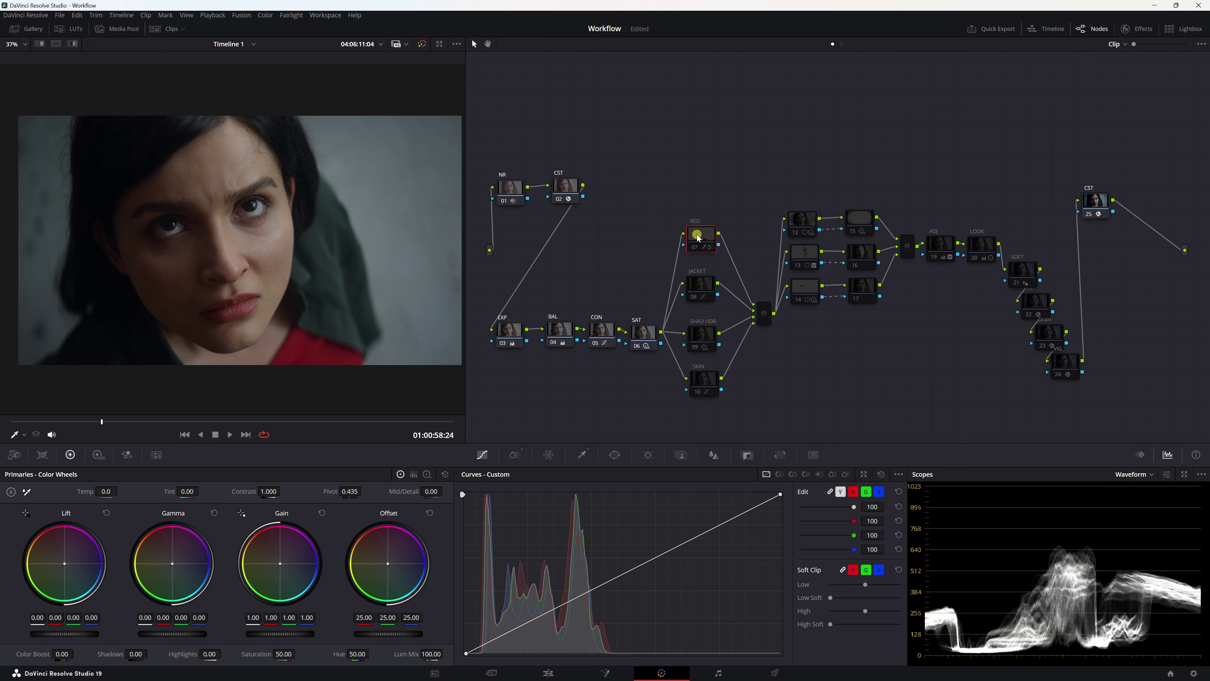
- Enable the RED node and space the RED, JACKET, SHAD HDR and SKIN nodes in an even column
key(ctrl+d)
click(716, 407)
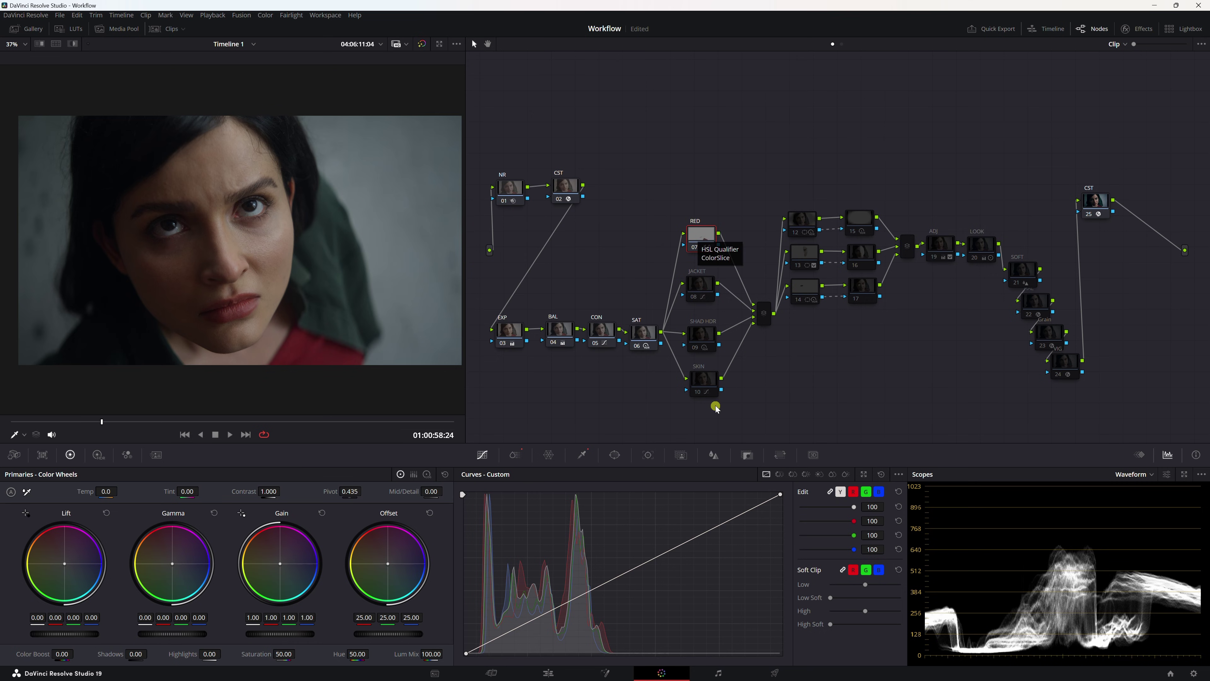
drag(708, 380, 711, 390)
drag(704, 332, 705, 343)
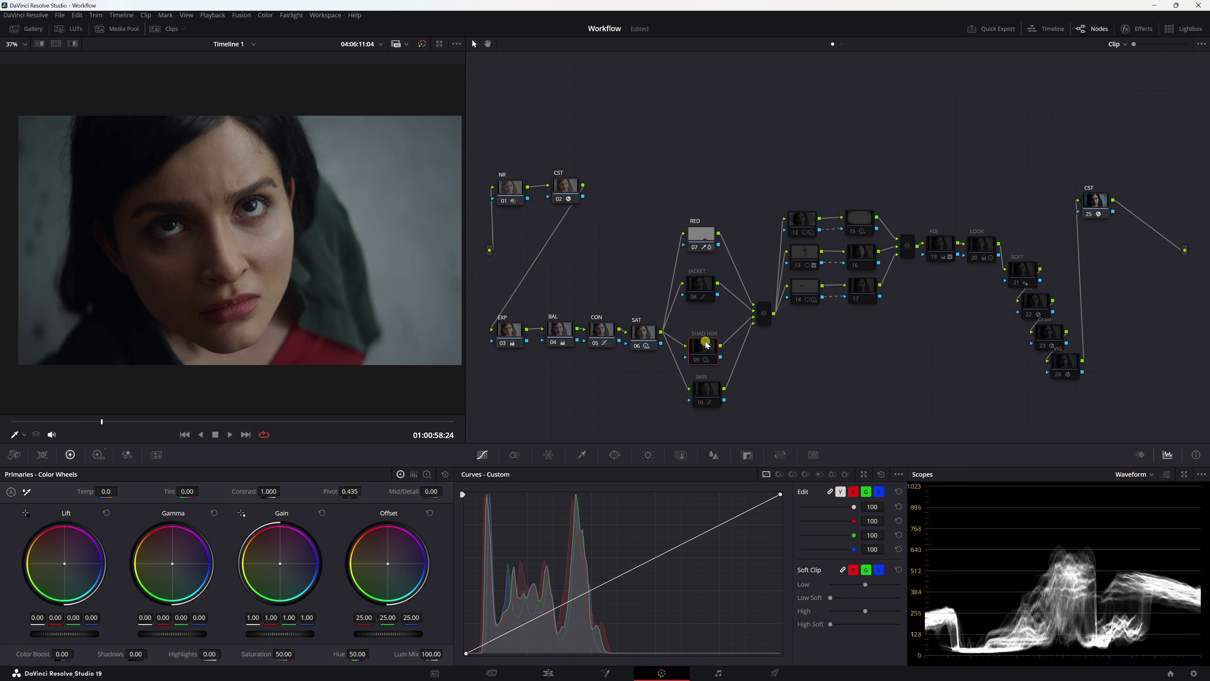
drag(707, 291, 709, 308)
drag(702, 241, 702, 255)
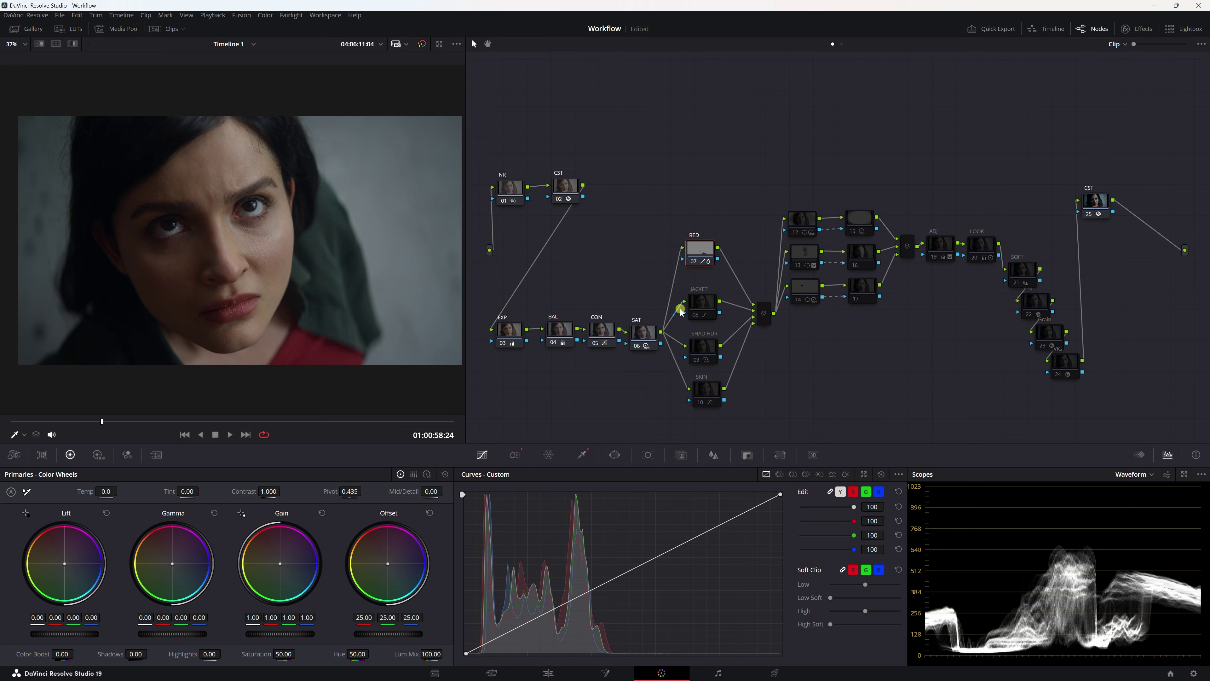
- Toggle the RED node off and on to compare its effect on the image
click(643, 336)
drag(496, 275, 653, 397)
click(699, 253)
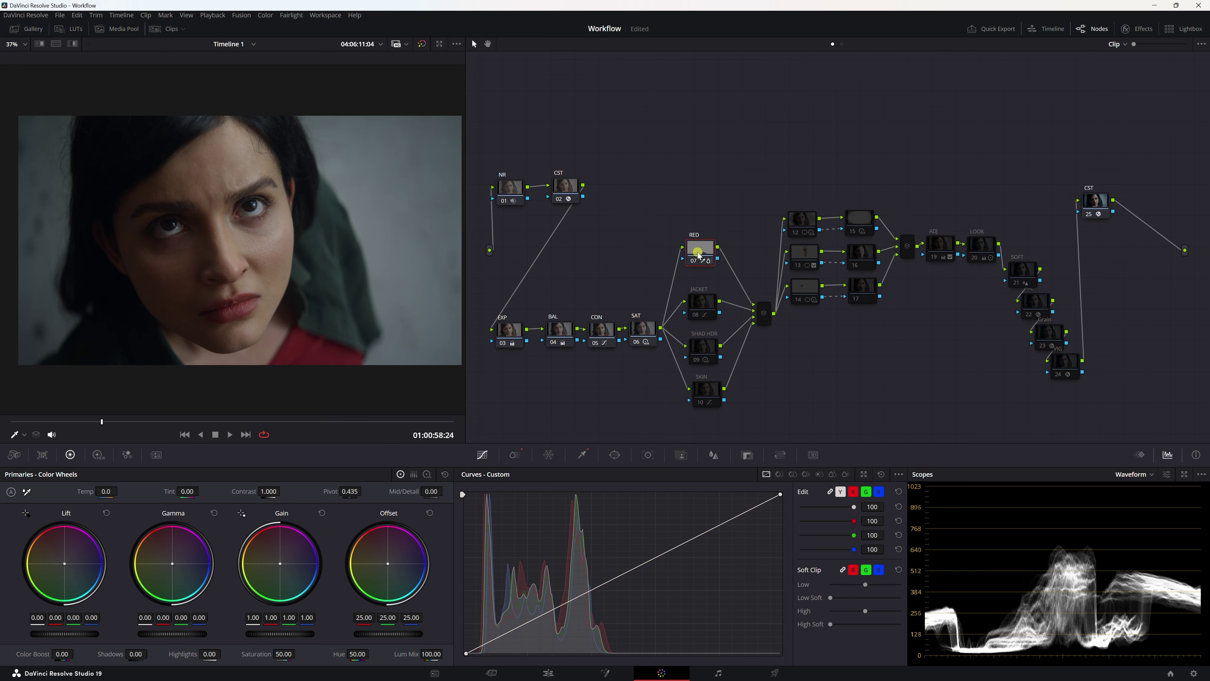
click(702, 249)
key(ctrl+d)
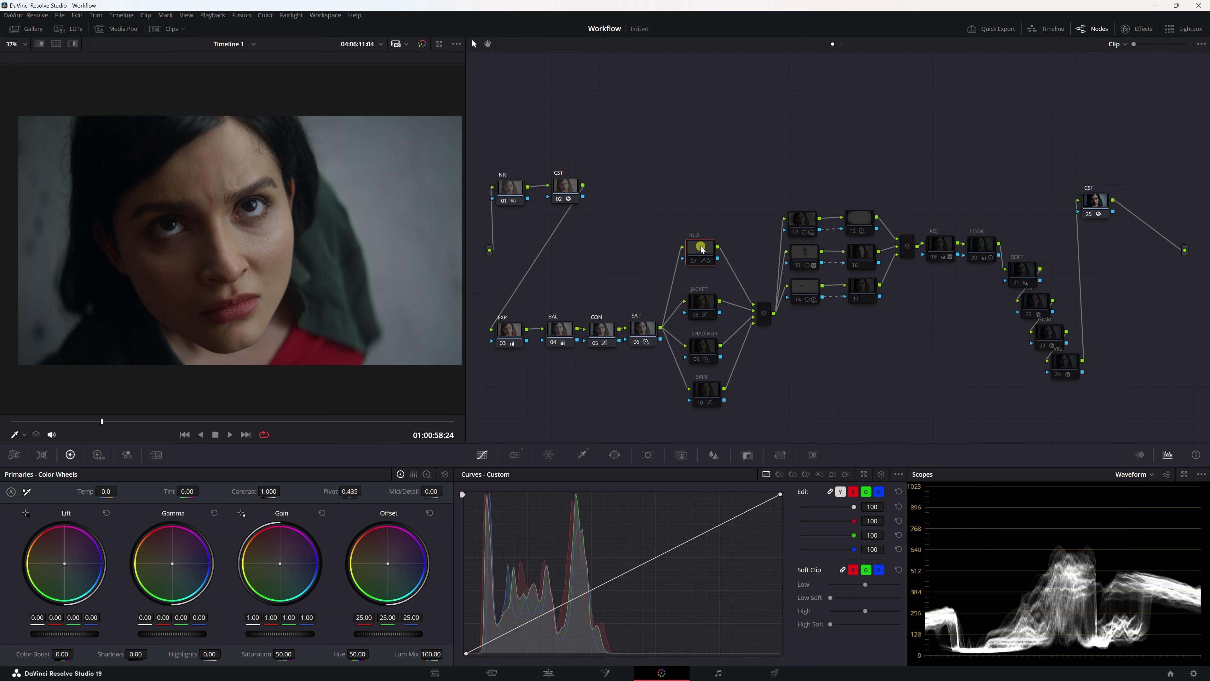
key(ctrl+d)
- Examine the HSL Qualifier and ColorSlice settings of the RED node
click(583, 457)
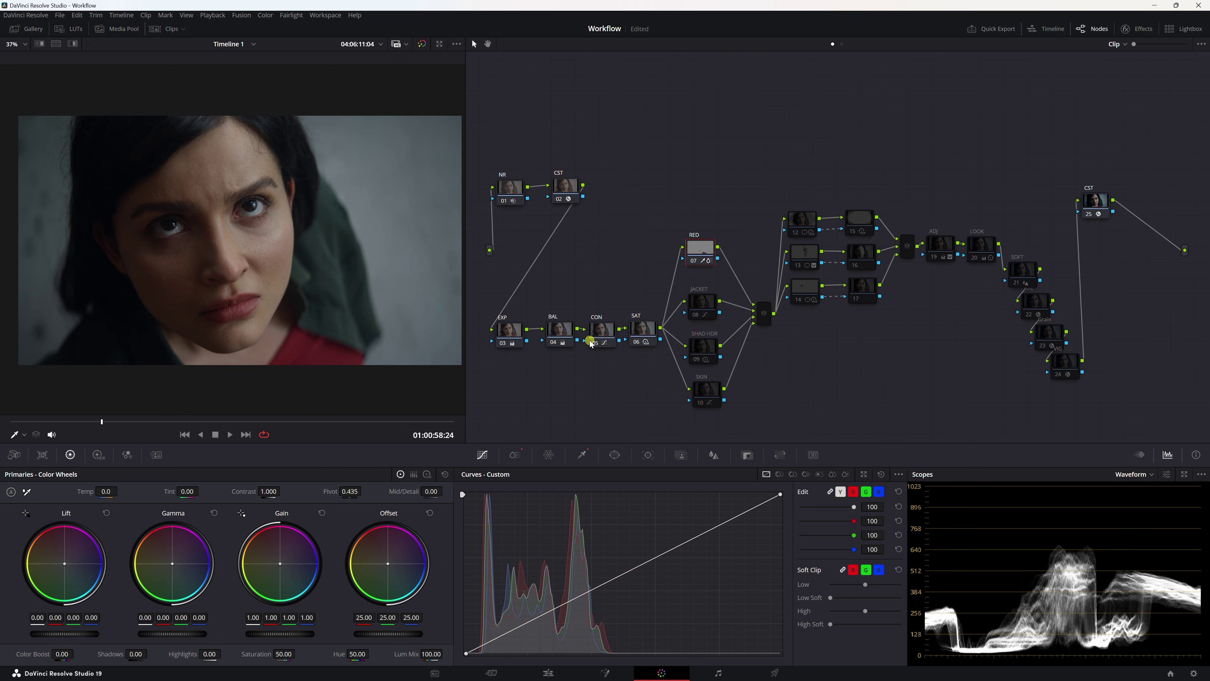
click(583, 455)
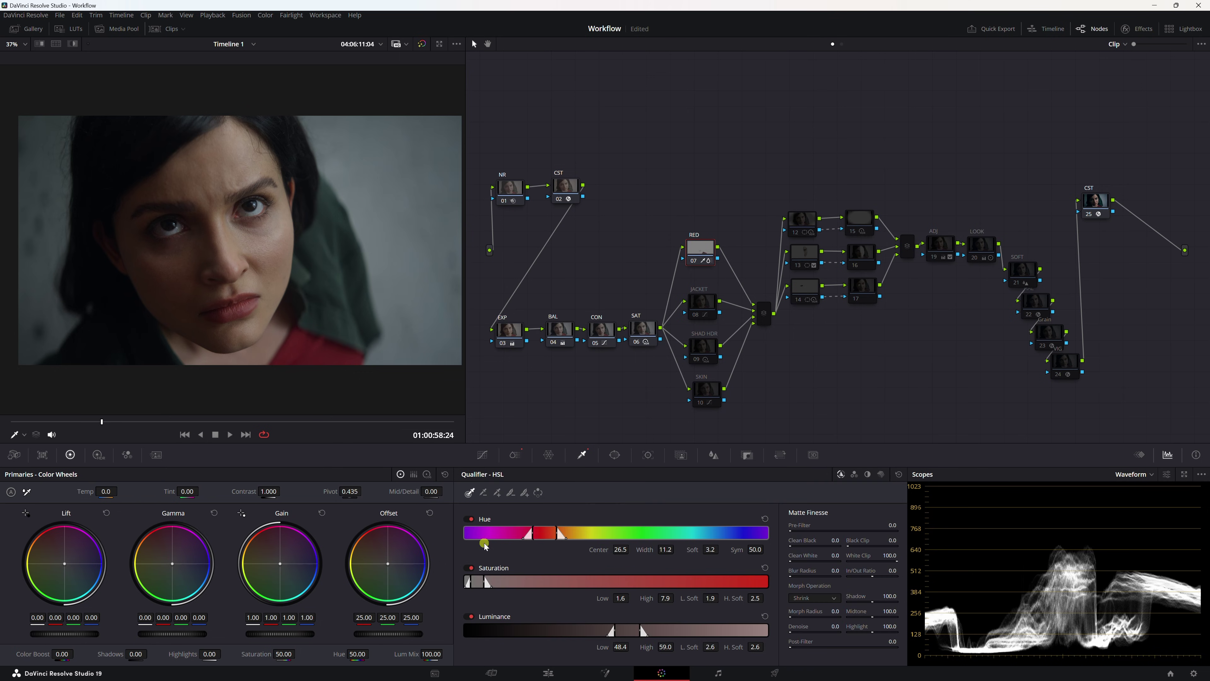
click(523, 450)
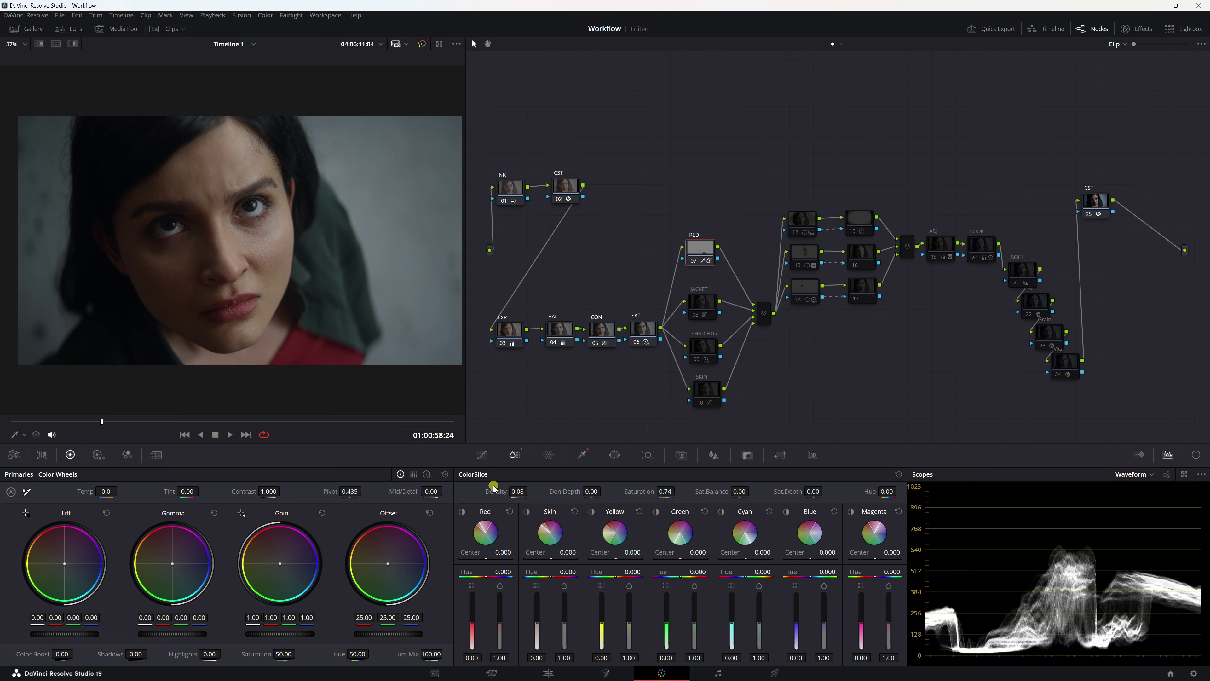
- Open the JACKET node's Hue Vs Sat curve, enable the node, and position it below RED in the parallel column
click(700, 312)
click(483, 455)
click(789, 476)
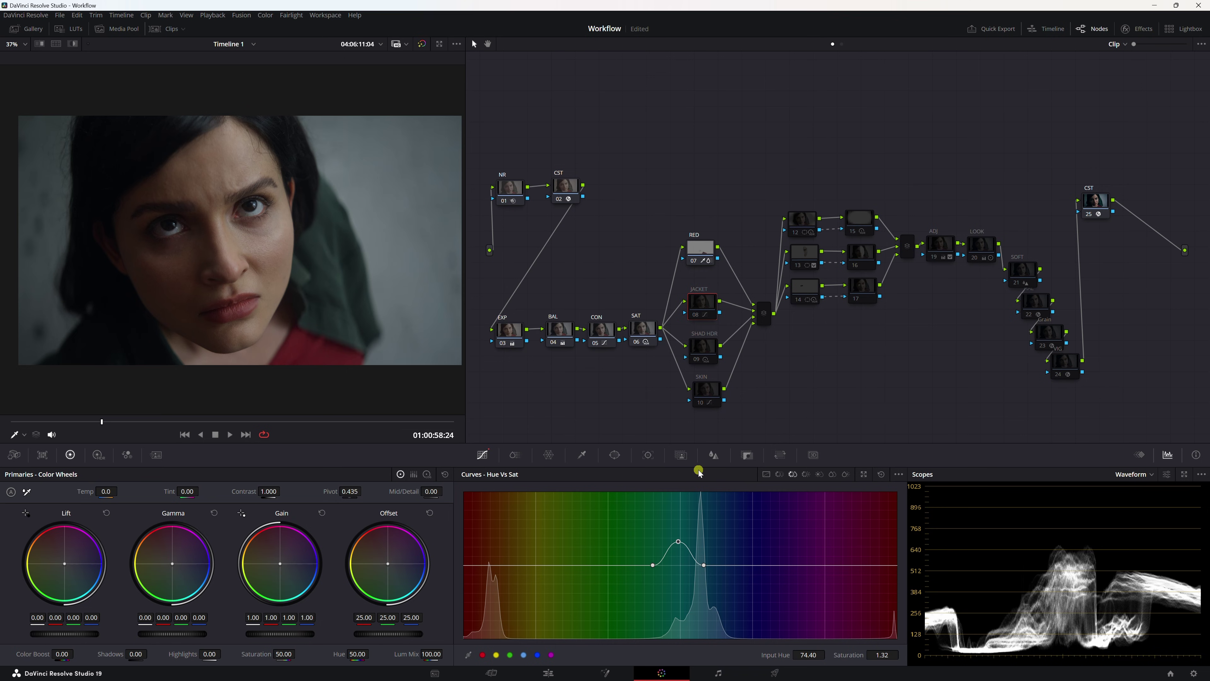
key(ctrl+d)
key(ctrl+d)
key(ctrl+d)
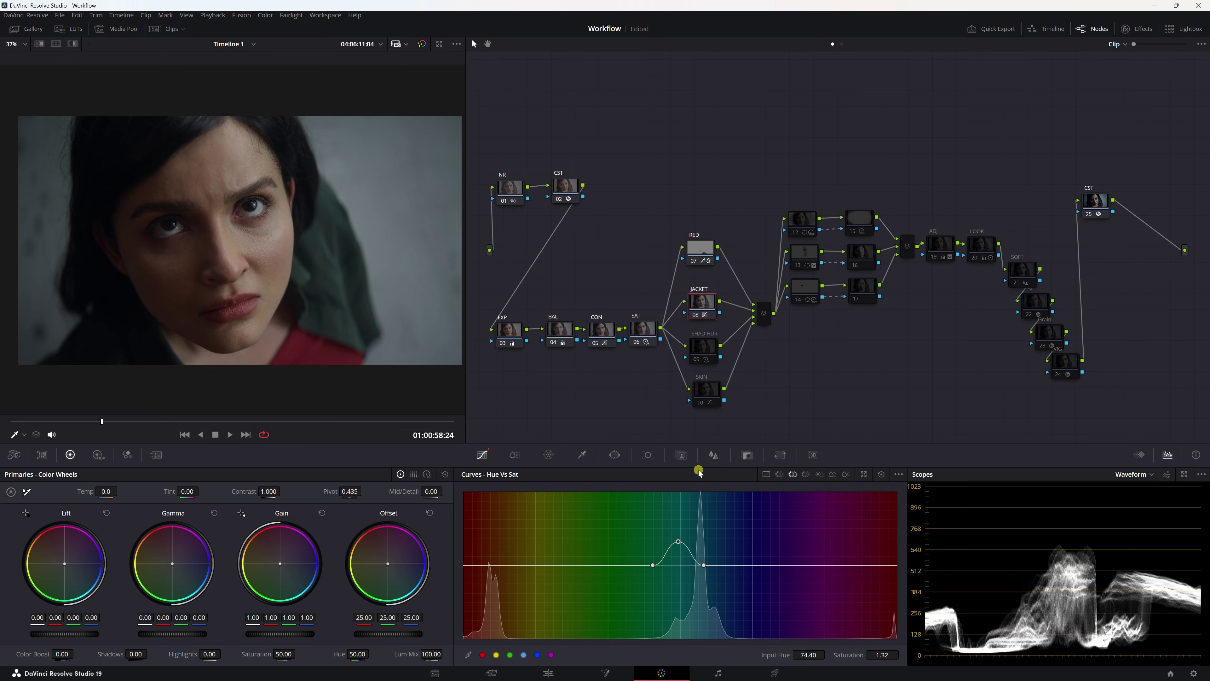
drag(709, 305, 711, 305)
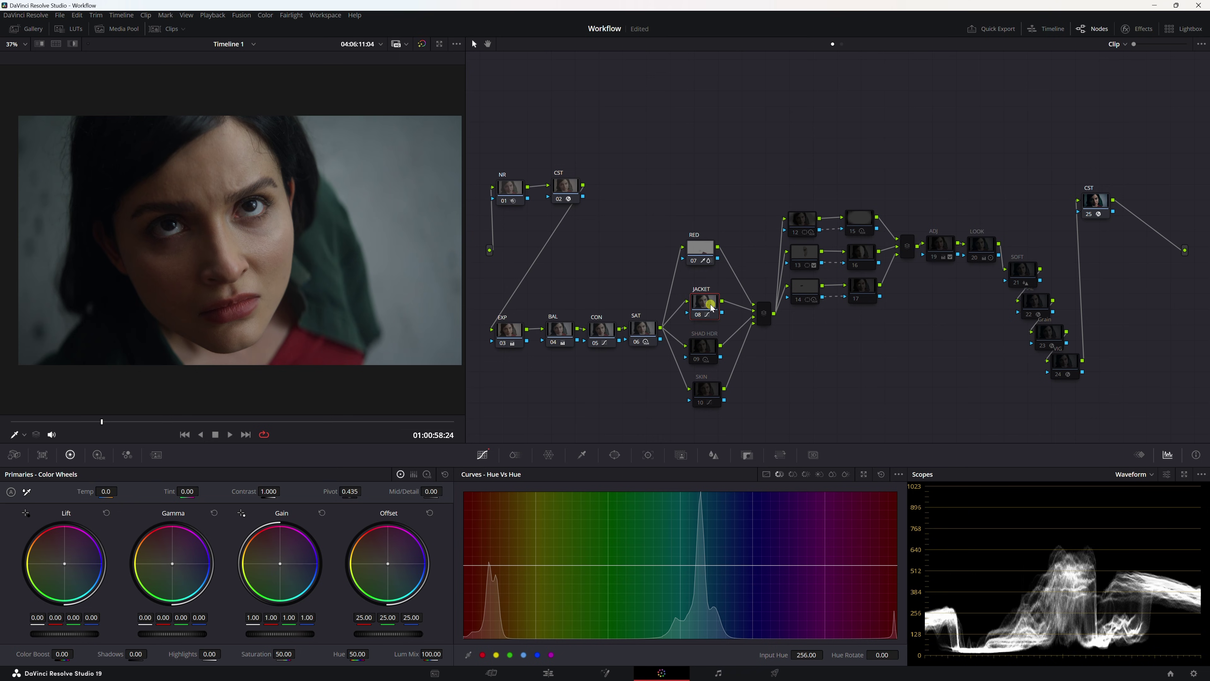
drag(711, 307, 708, 301)
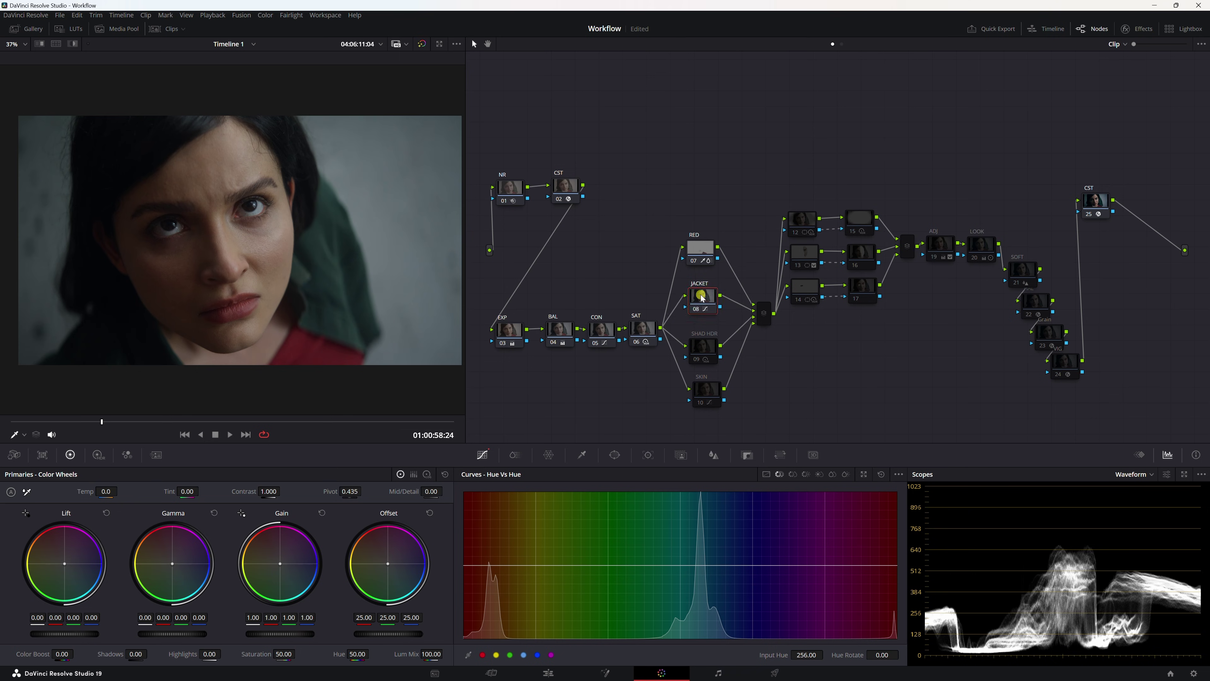
- Enable the SHAD HDR node, nudge it into line with its column, and show its High Dynamic Range color wheels
click(702, 345)
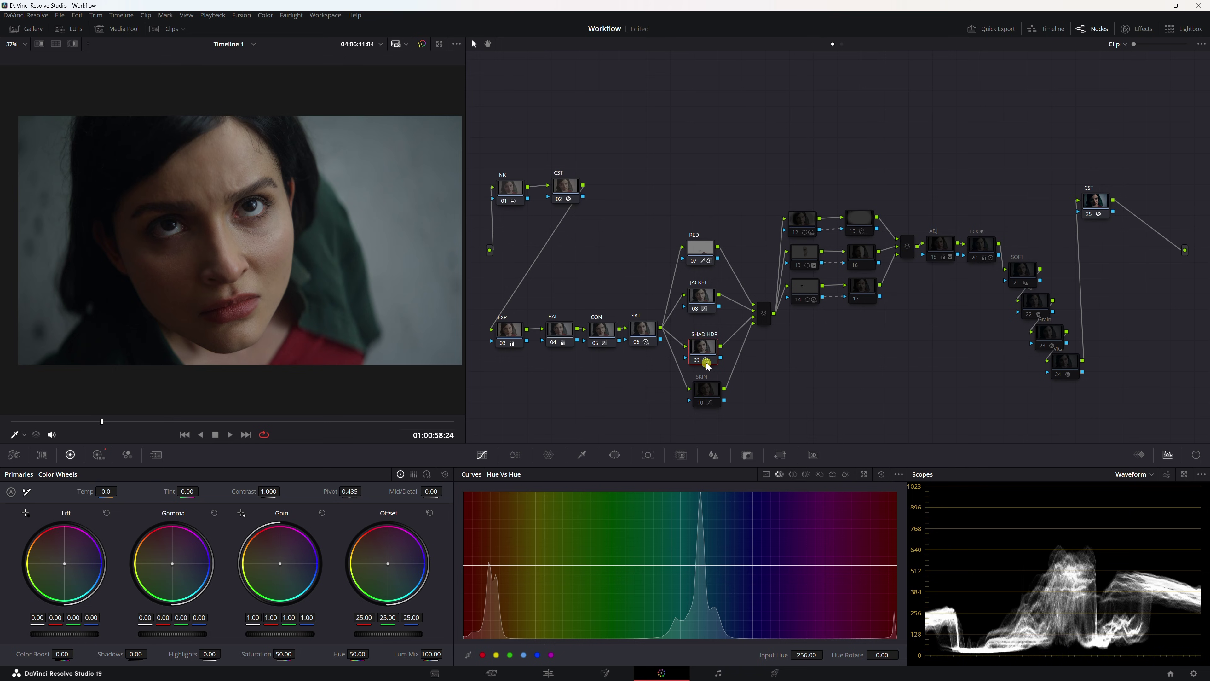
drag(709, 349, 709, 343)
click(99, 455)
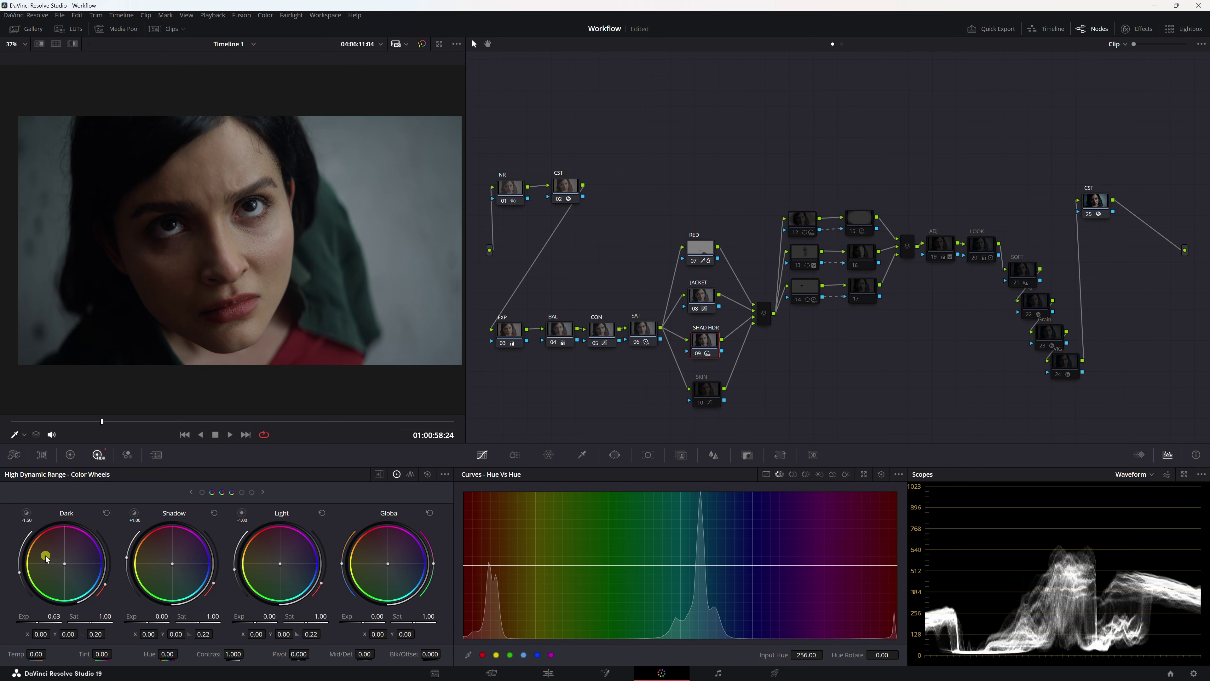
- Try a Dark exposure of 0.33 on the SHAD HDR node, undo it, and preview the Dark zone's tonal range in the viewer
drag(42, 623, 113, 625)
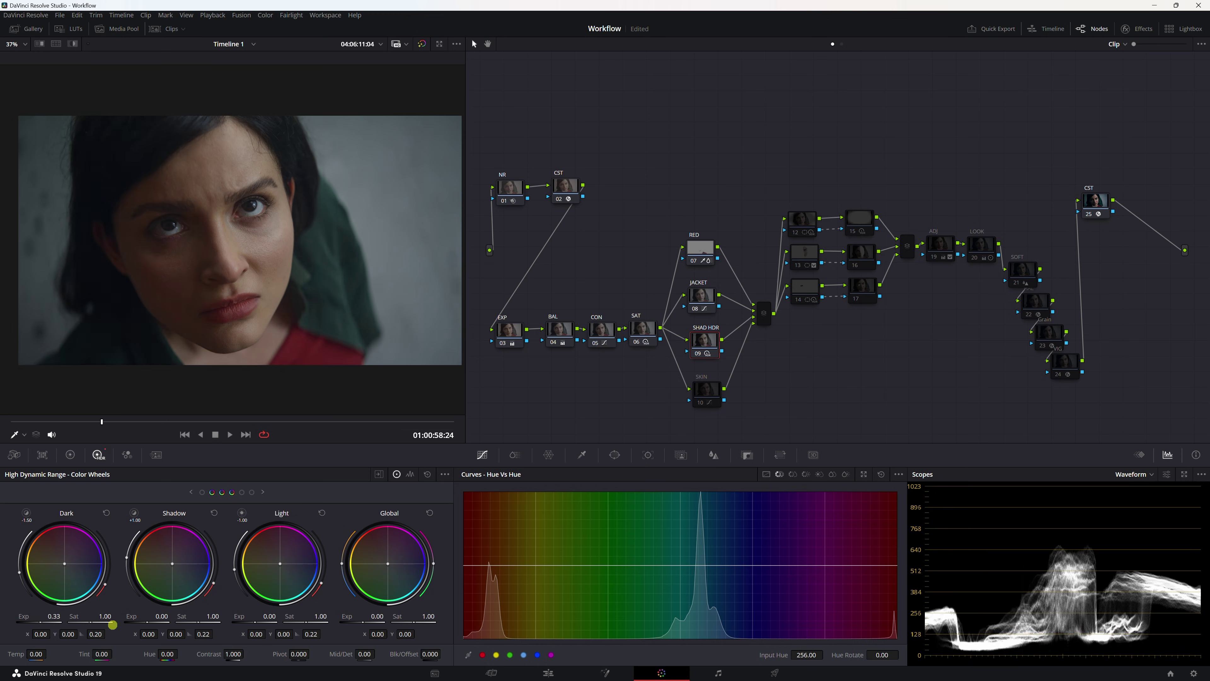
key(ctrl+z)
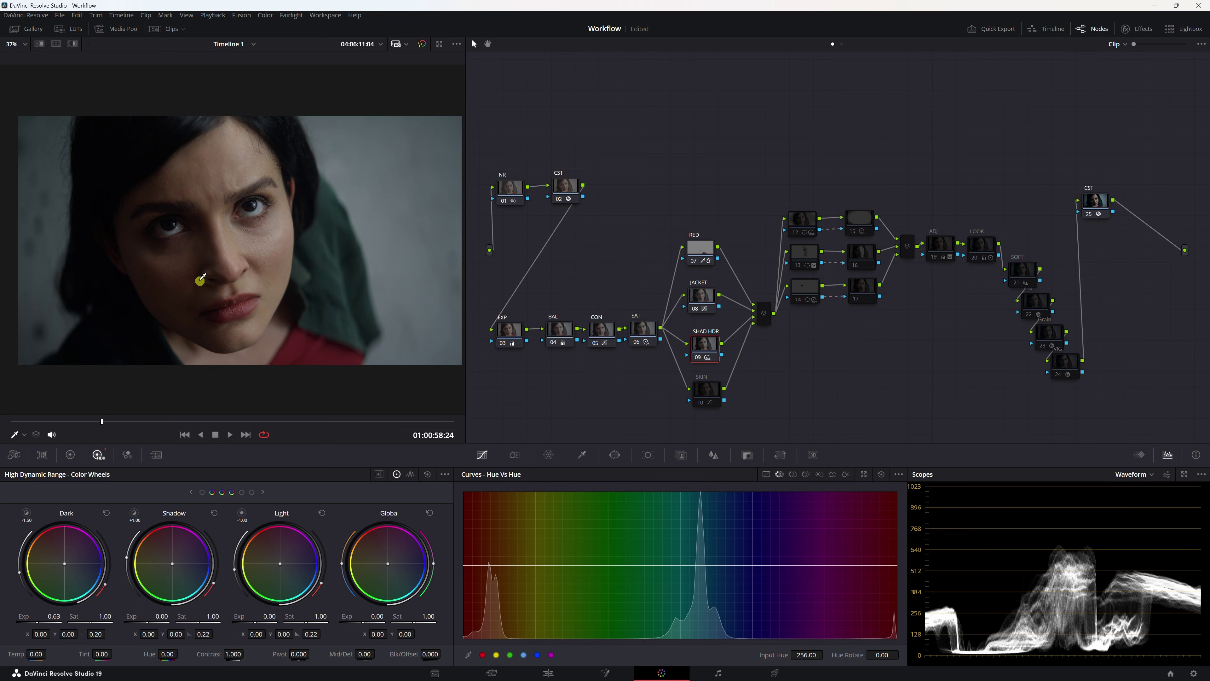
key(ctrl+s)
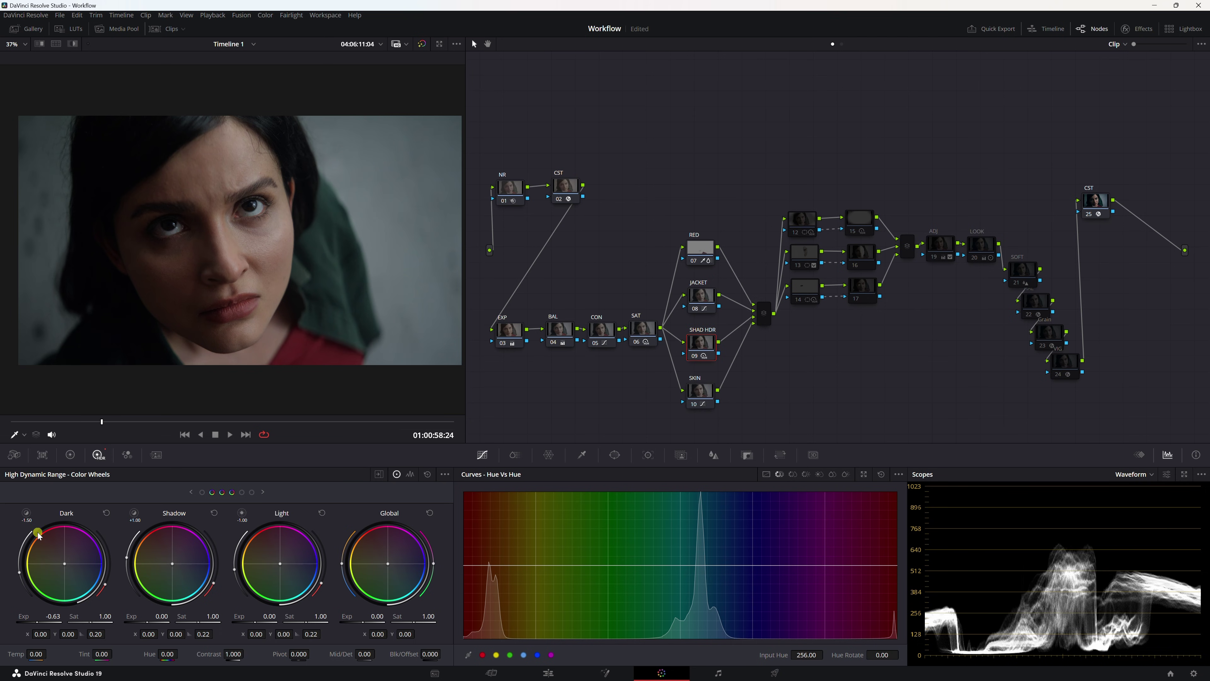
click(28, 514)
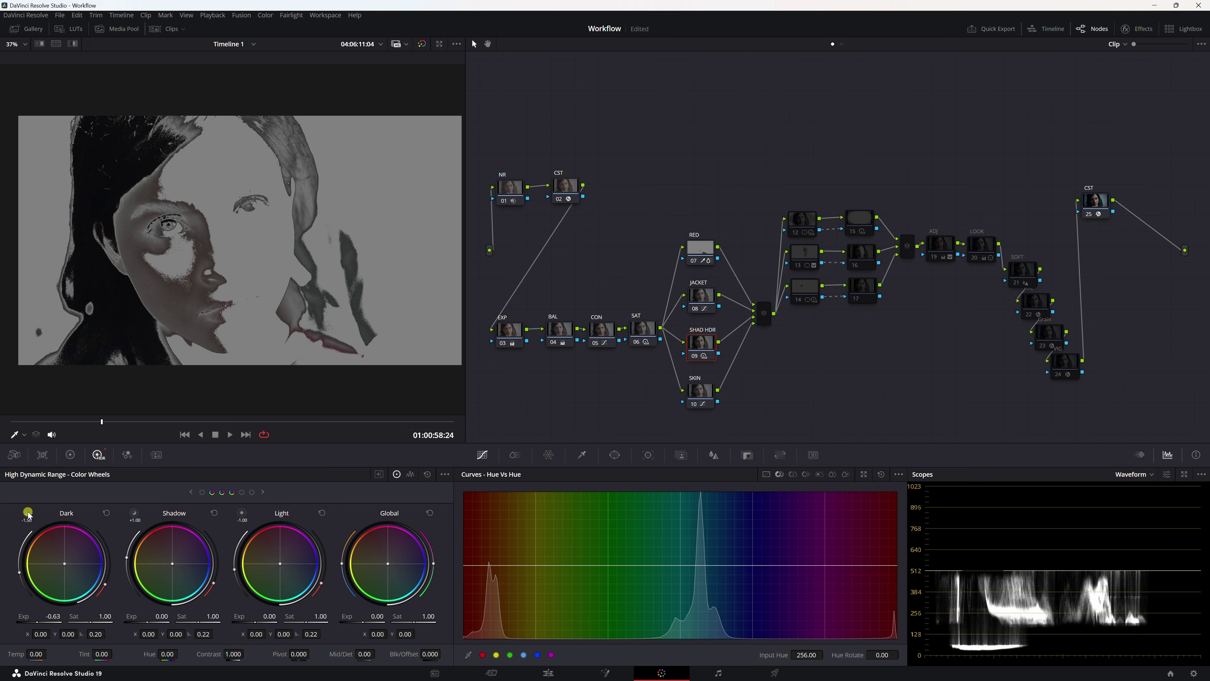
click(28, 514)
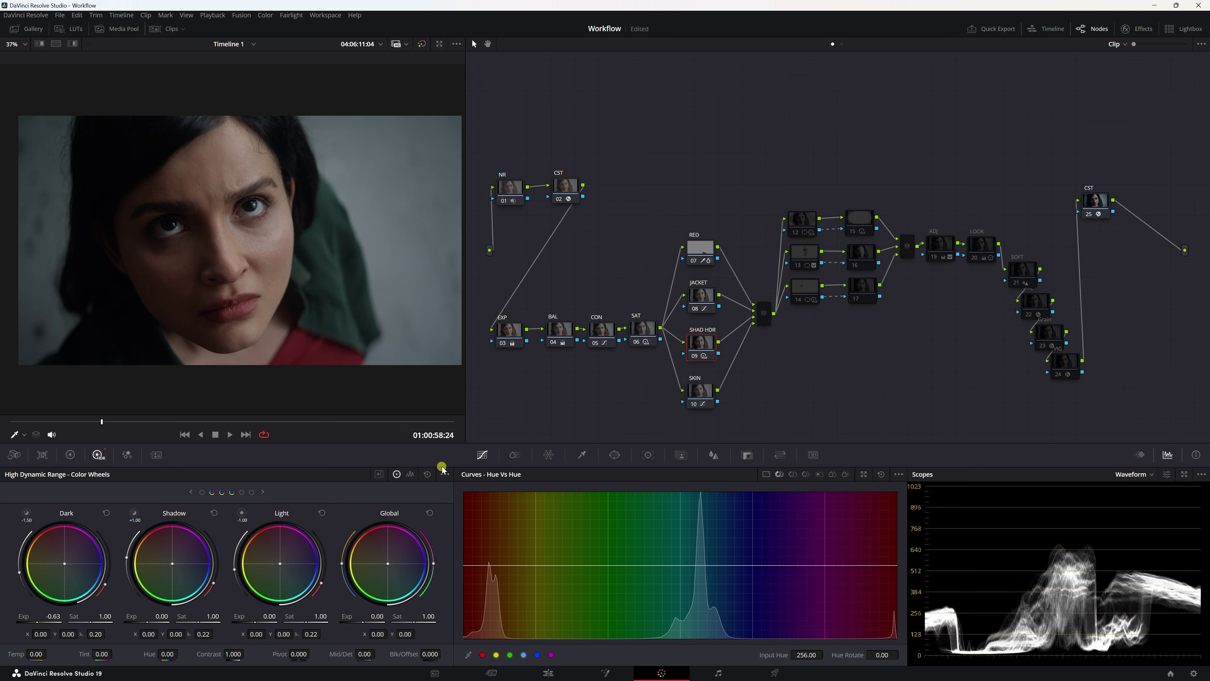
- Select and position the SKIN node at the end of its parallel column, and switch the scope to Vectorscope
click(695, 405)
drag(694, 404, 694, 402)
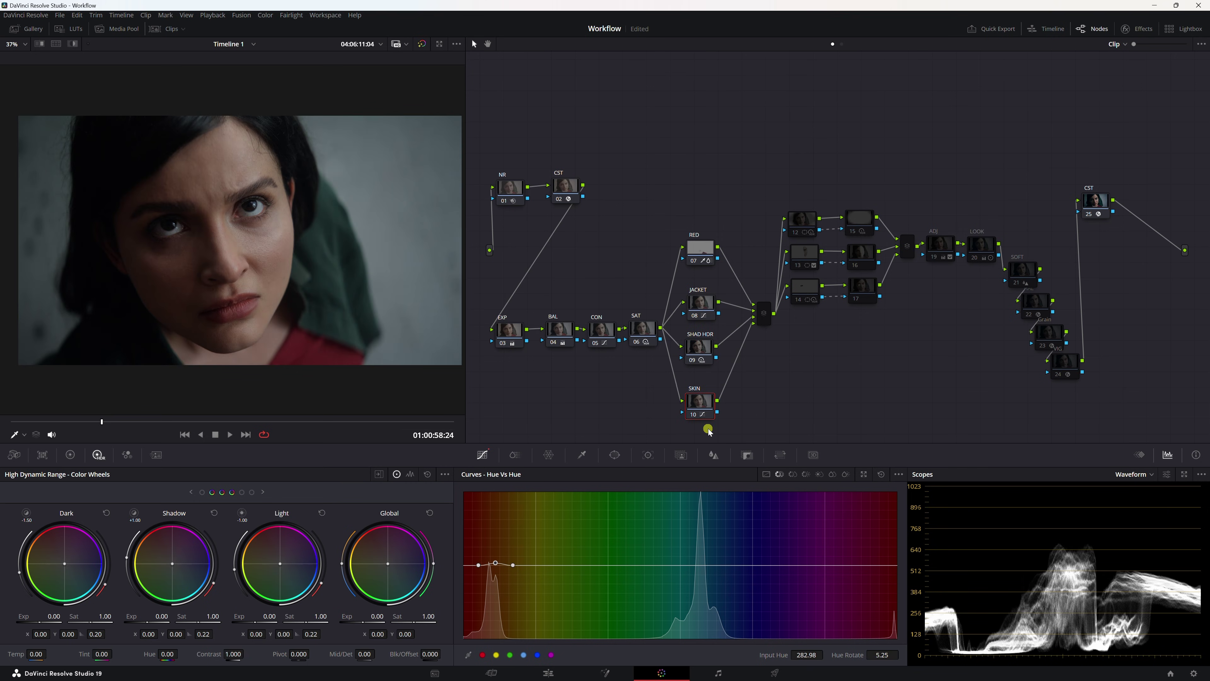
click(646, 366)
click(1144, 474)
click(1134, 507)
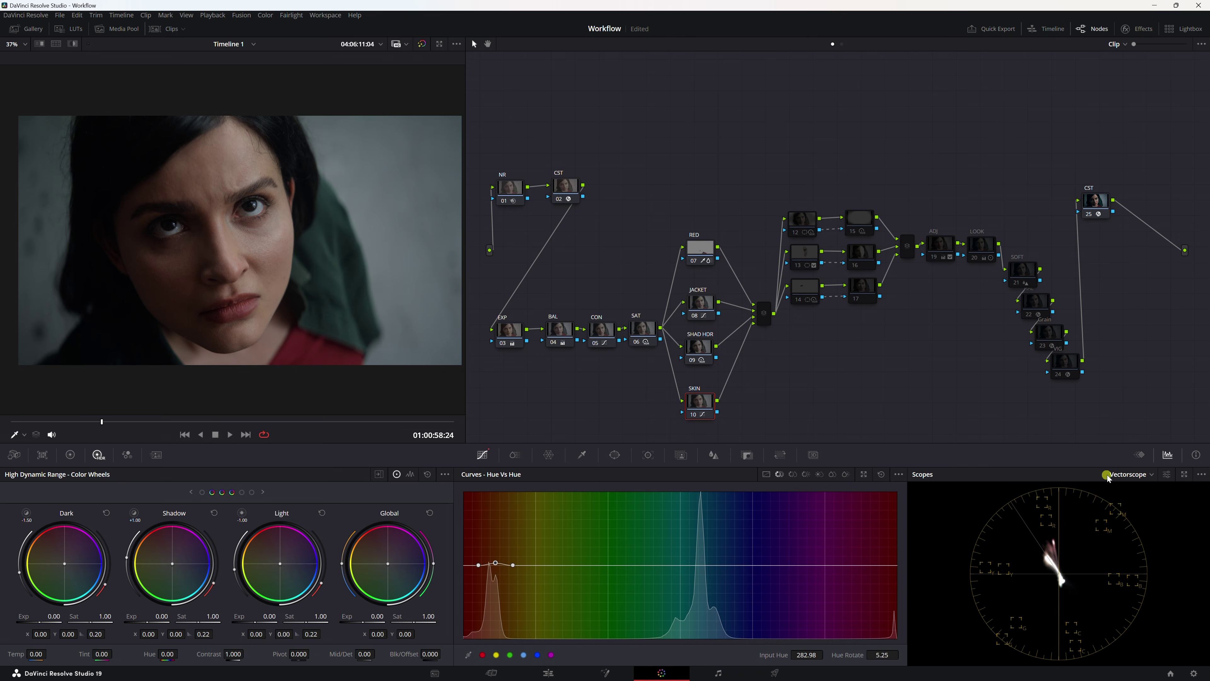
- Enable nodes 12 and 15 and lower the three two-node parallel rows beside the mixer, spacing them apart
click(807, 286)
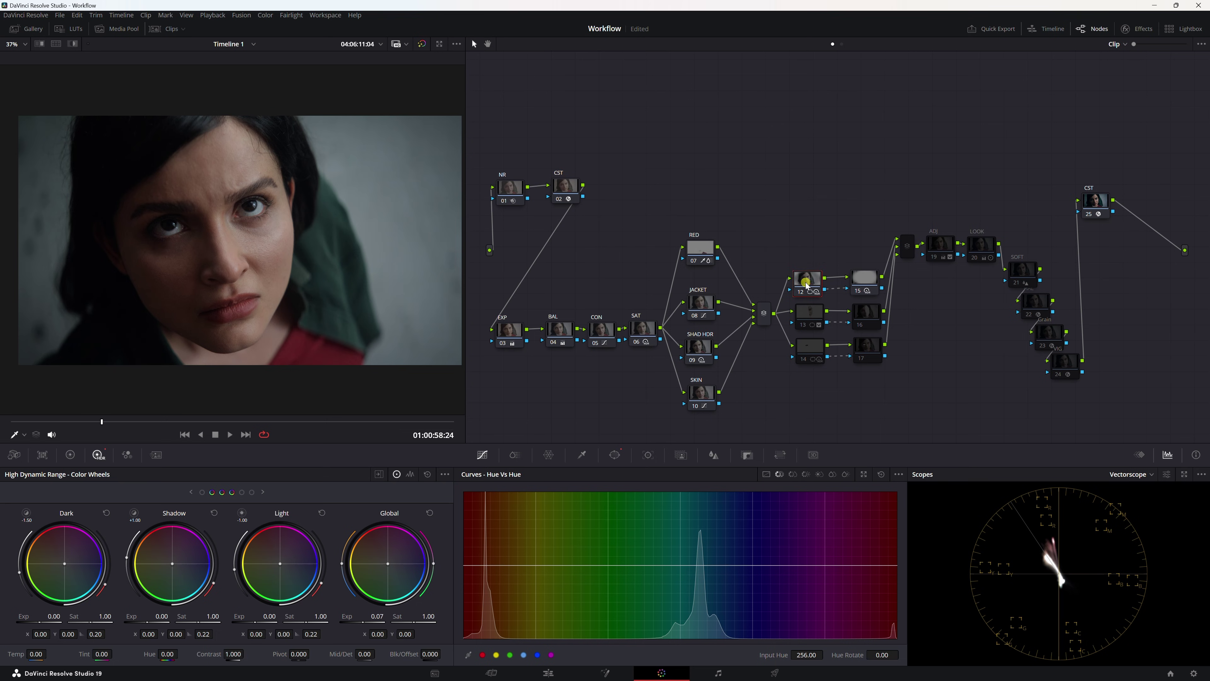
mouse_move(807, 285)
mouse_down()
mouse_move(801, 261)
mouse_move(803, 305)
mouse_move(806, 270)
mouse_move(829, 288)
mouse_move(802, 272)
mouse_move(866, 270)
mouse_move(809, 272)
mouse_up()
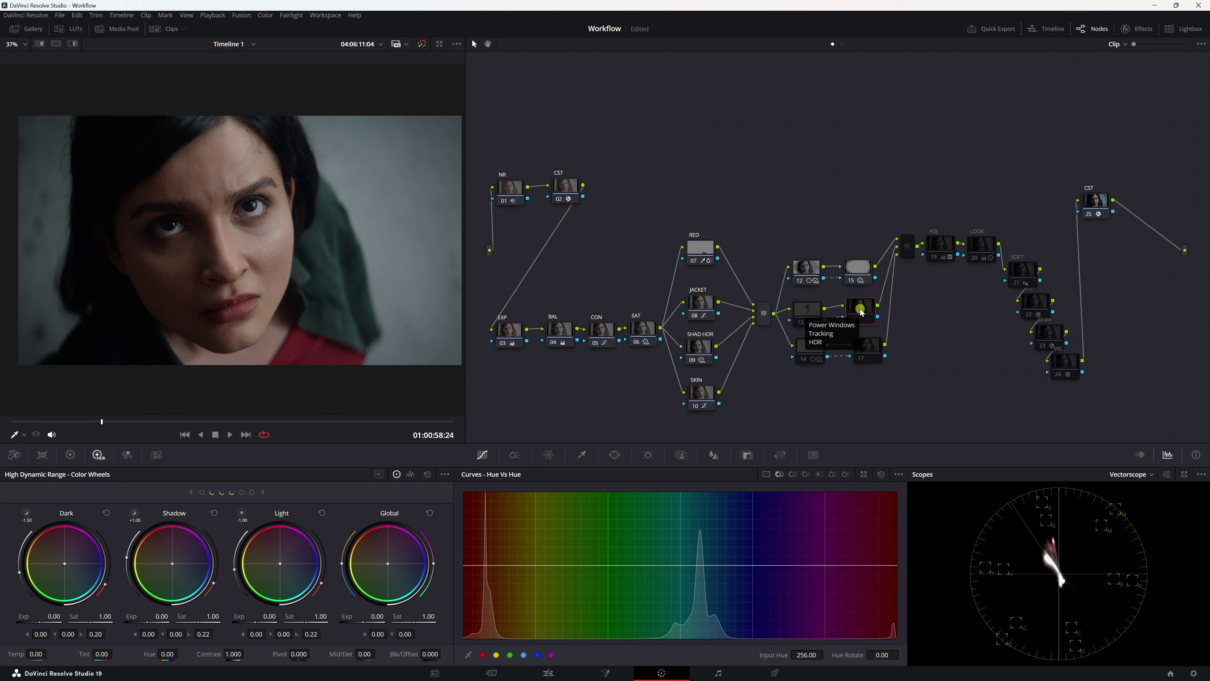
drag(864, 317, 855, 351)
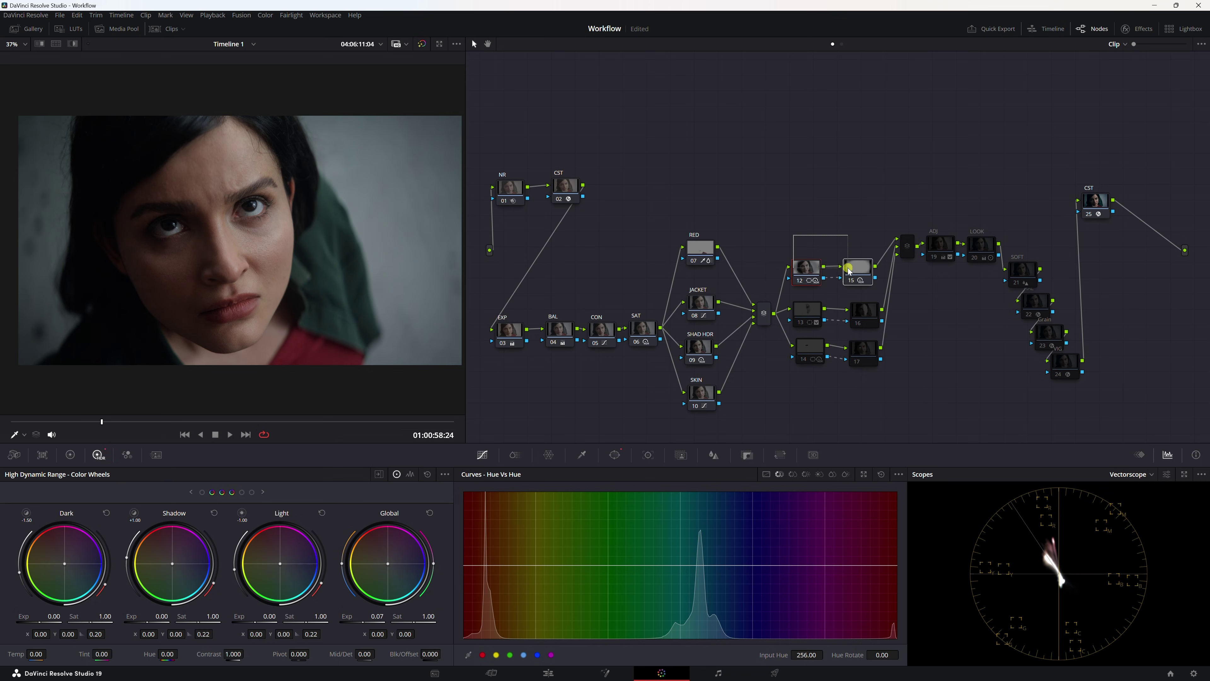
click(820, 271)
- Select nodes 13 and 16 in the middle parallel row together and toggle them, leaving both enabled
drag(801, 294, 860, 314)
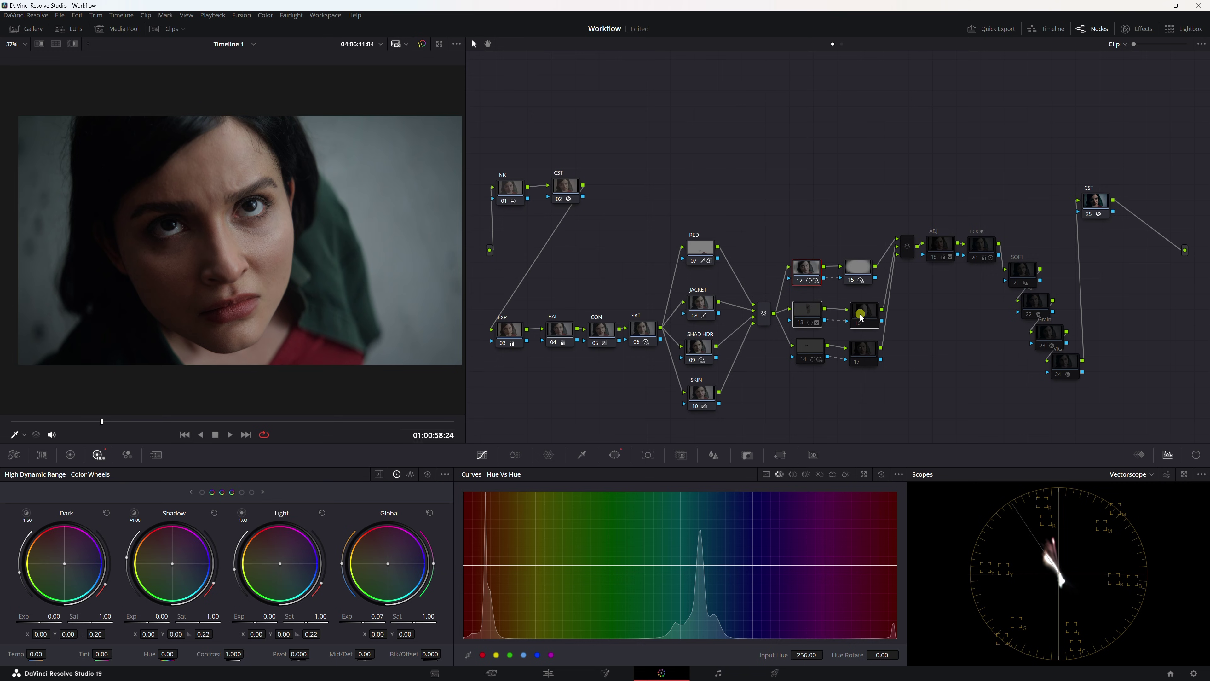
key(ctrl+d)
key(ctrl+d)
key(ctrl+d)
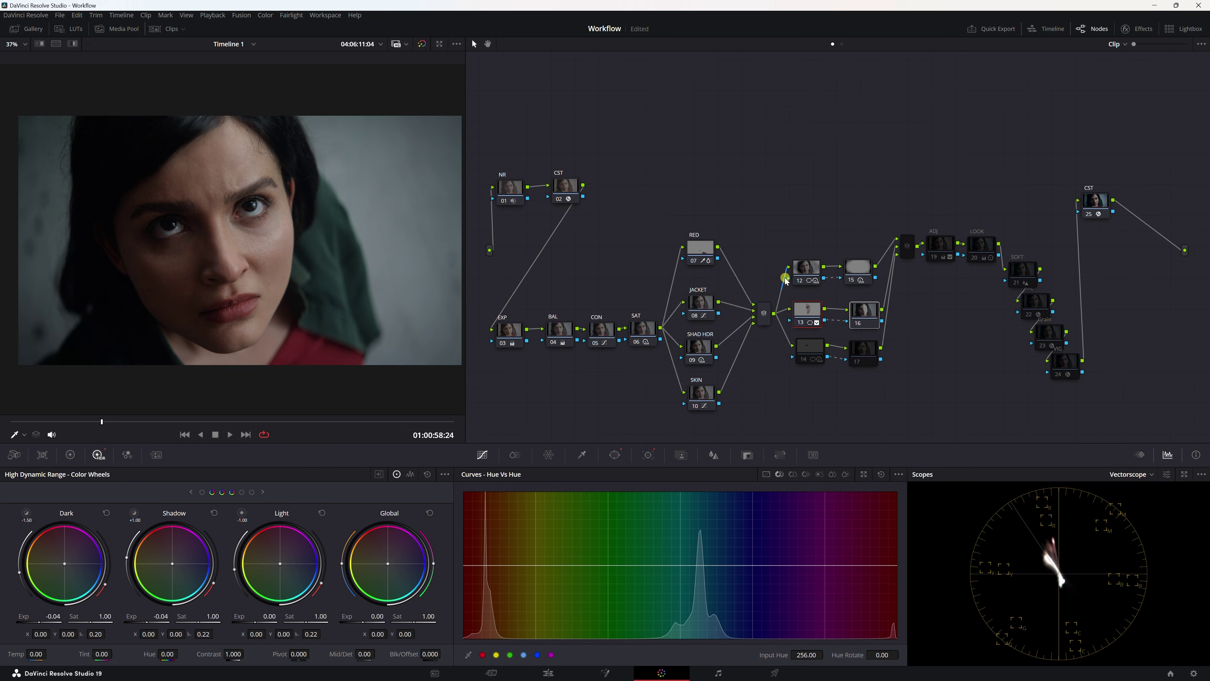
- Show node 13's Power Window outline in the viewer, and enable nodes 14 and 17 in the last parallel row
click(812, 303)
click(24, 435)
click(63, 475)
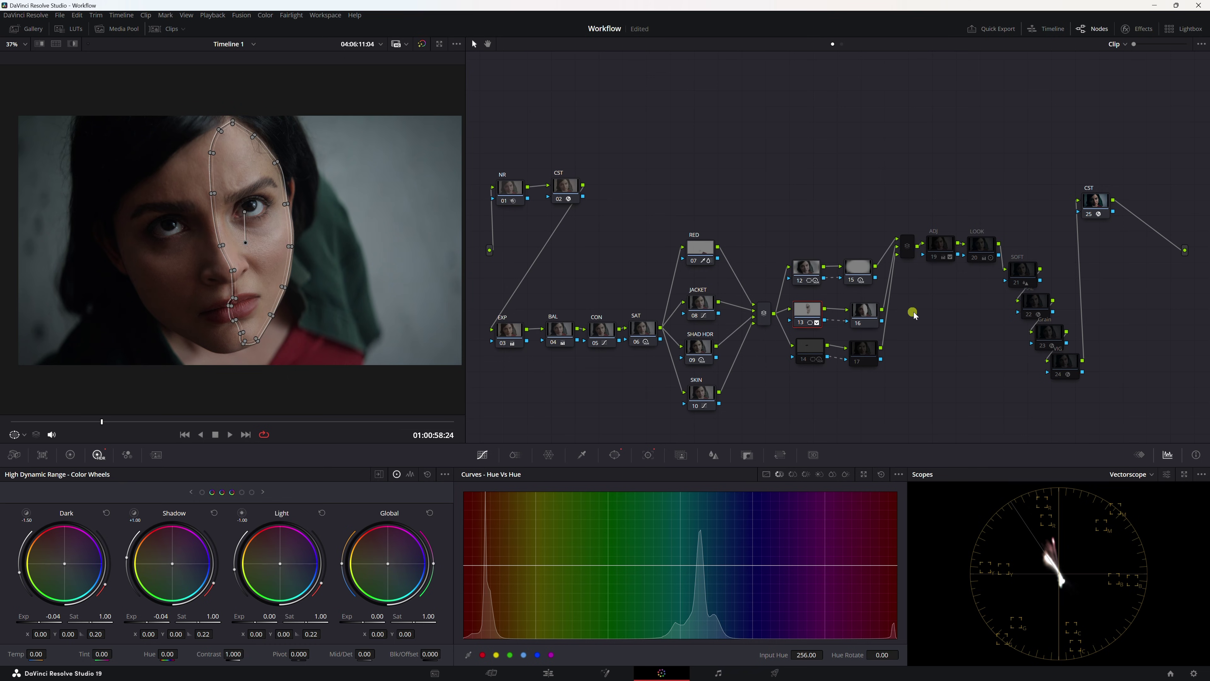
click(803, 358)
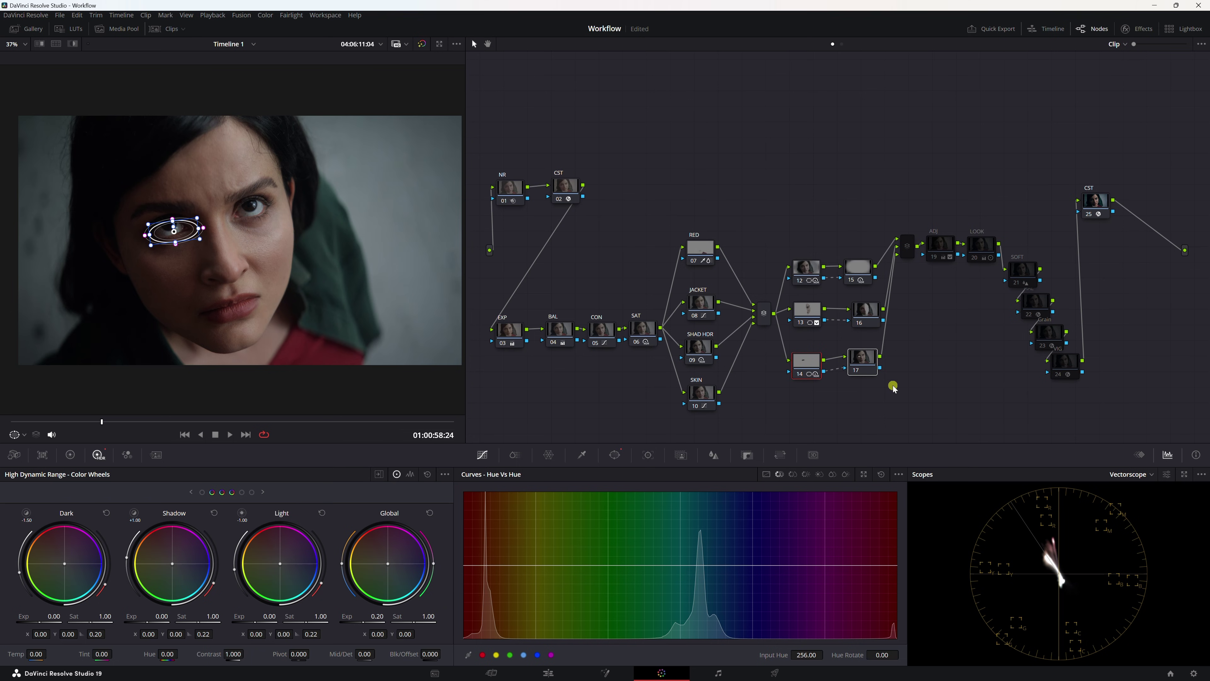
drag(805, 363, 807, 356)
- Move the ADJ node down beside the second mixer and enable it
click(942, 256)
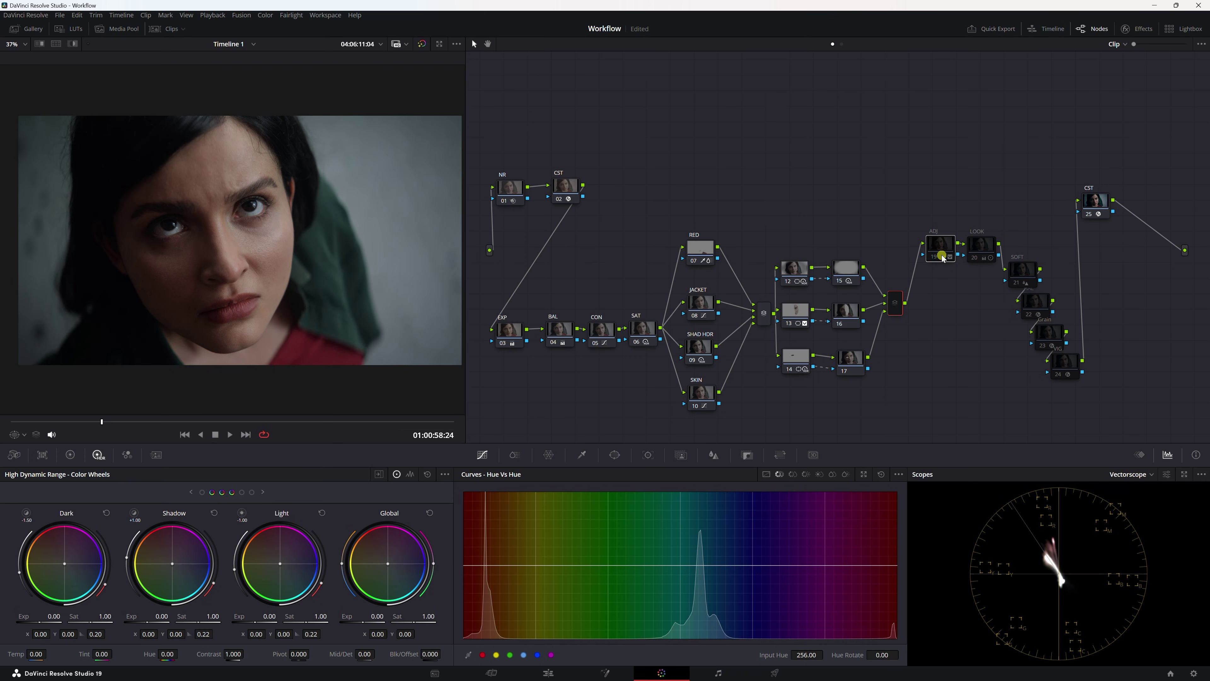
drag(942, 244, 930, 296)
key(ctrl+d)
- Toggle the ADJ node off and on repeatedly to compare its effect on the image
key(ctrl+d)
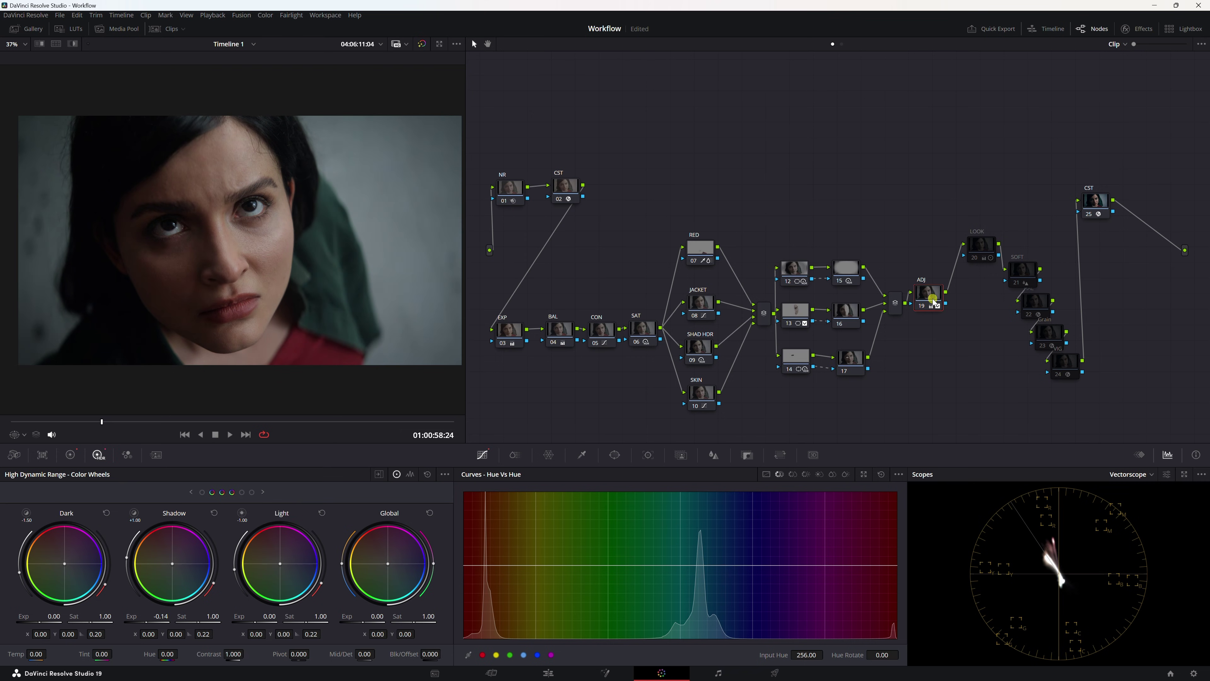
key(ctrl+d)
key(ctrl+d)
key(ctrl+d)
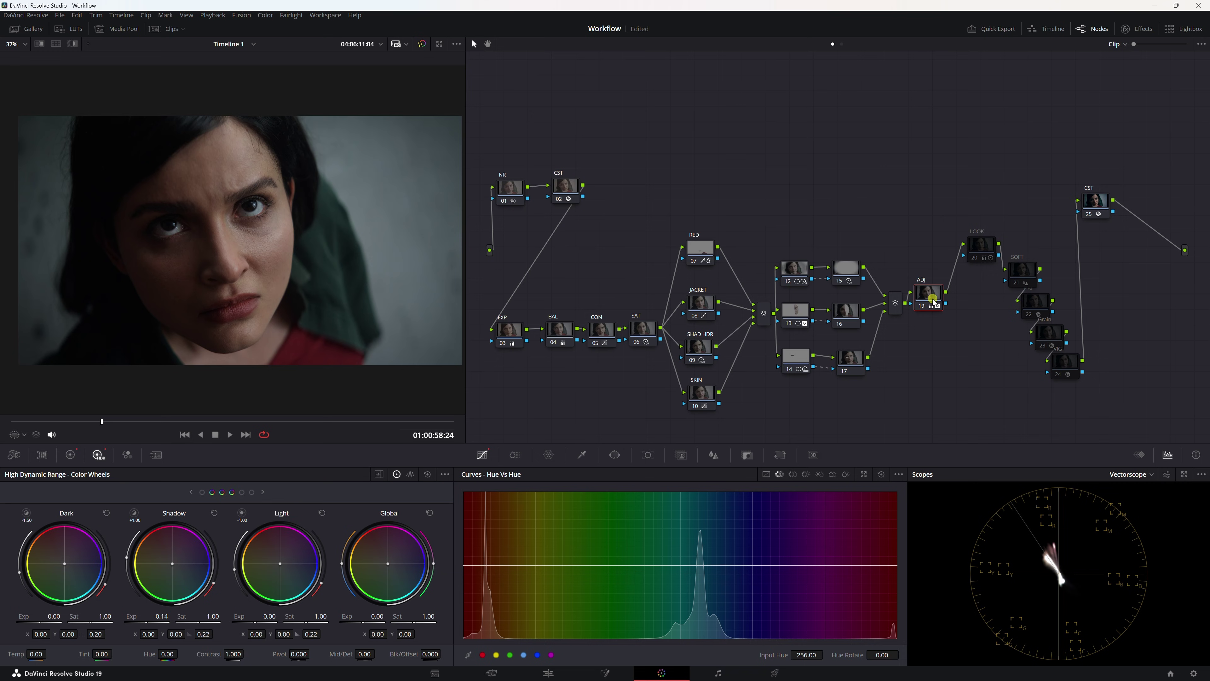
key(ctrl+d)
key(ctrl+d)
key(ctrl+d)
key(ctrl+d)
- Move the LOOK node closer to ADJ, enable it, and review its primary and log wheels
mouse_move(978, 248)
mouse_down()
mouse_move(951, 248)
mouse_move(962, 257)
mouse_move(957, 237)
mouse_up()
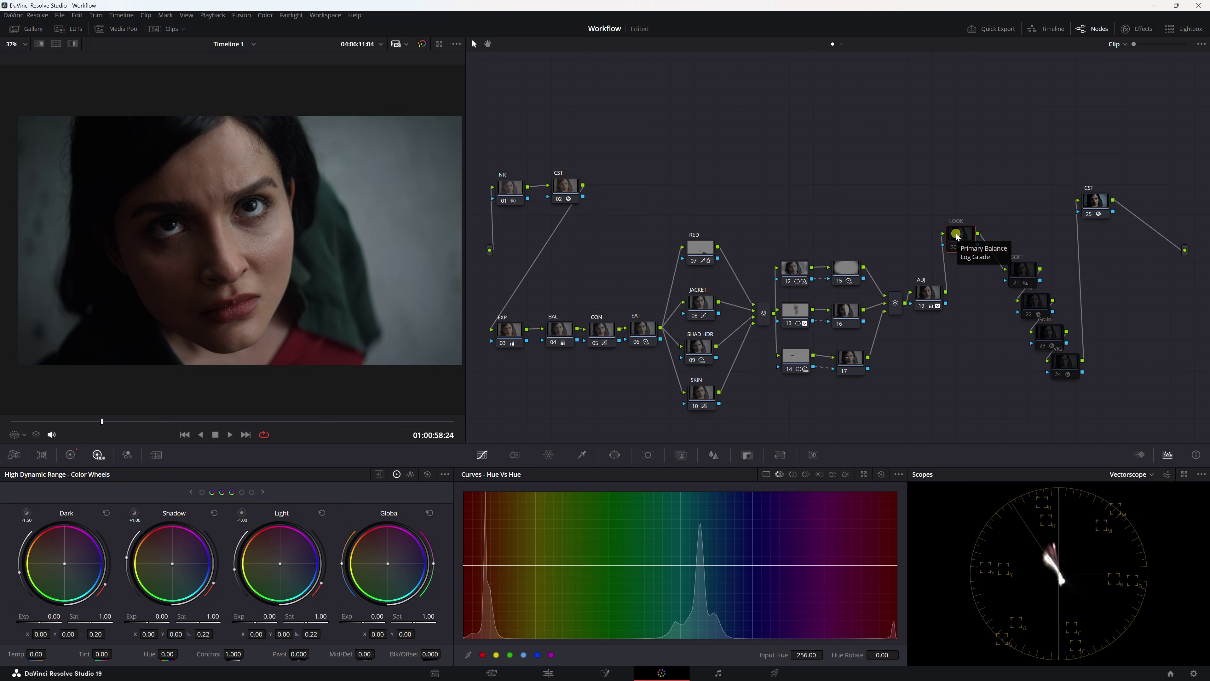
drag(958, 237, 963, 247)
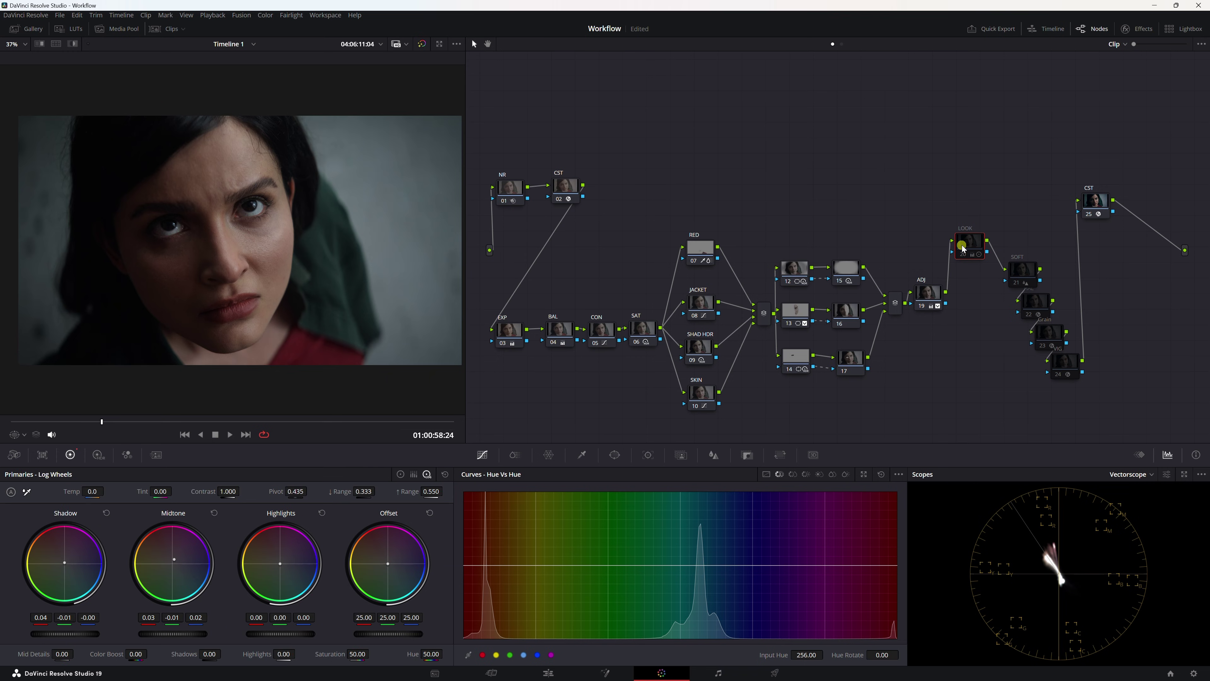
key(ctrl+d)
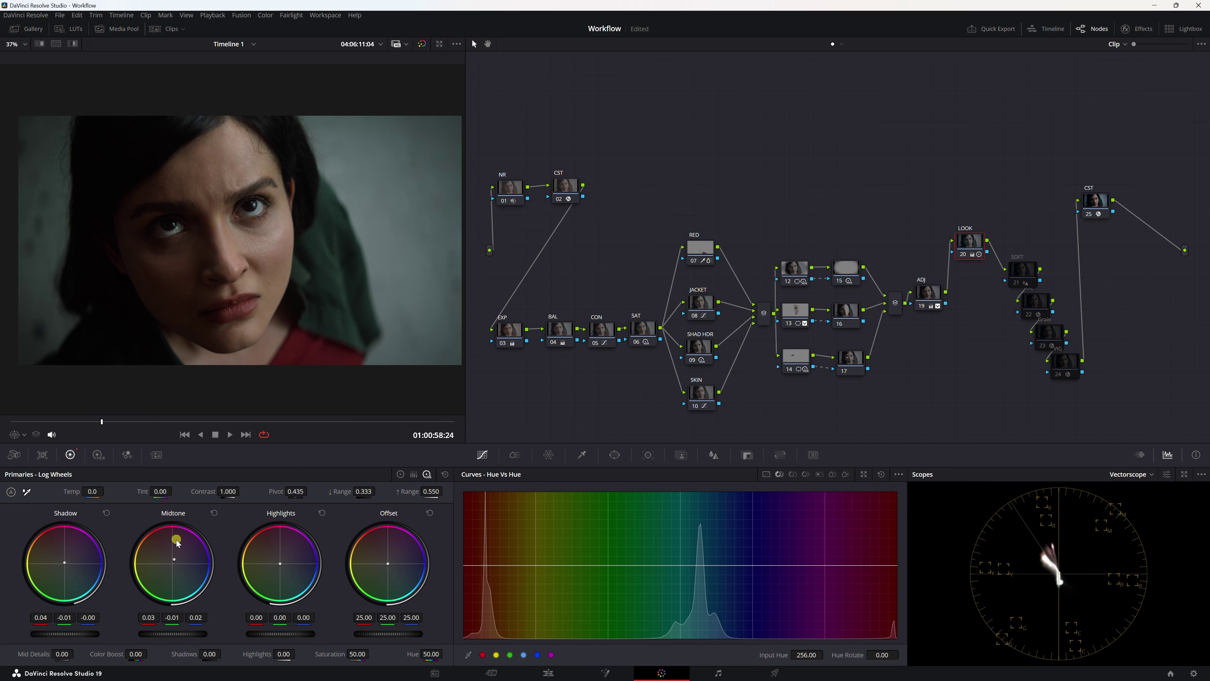
click(401, 474)
click(424, 474)
- Enable the SOFT, HAL, Grain and VIG nodes, check the softening close up, and spread SOFT and HAL apart
click(1023, 269)
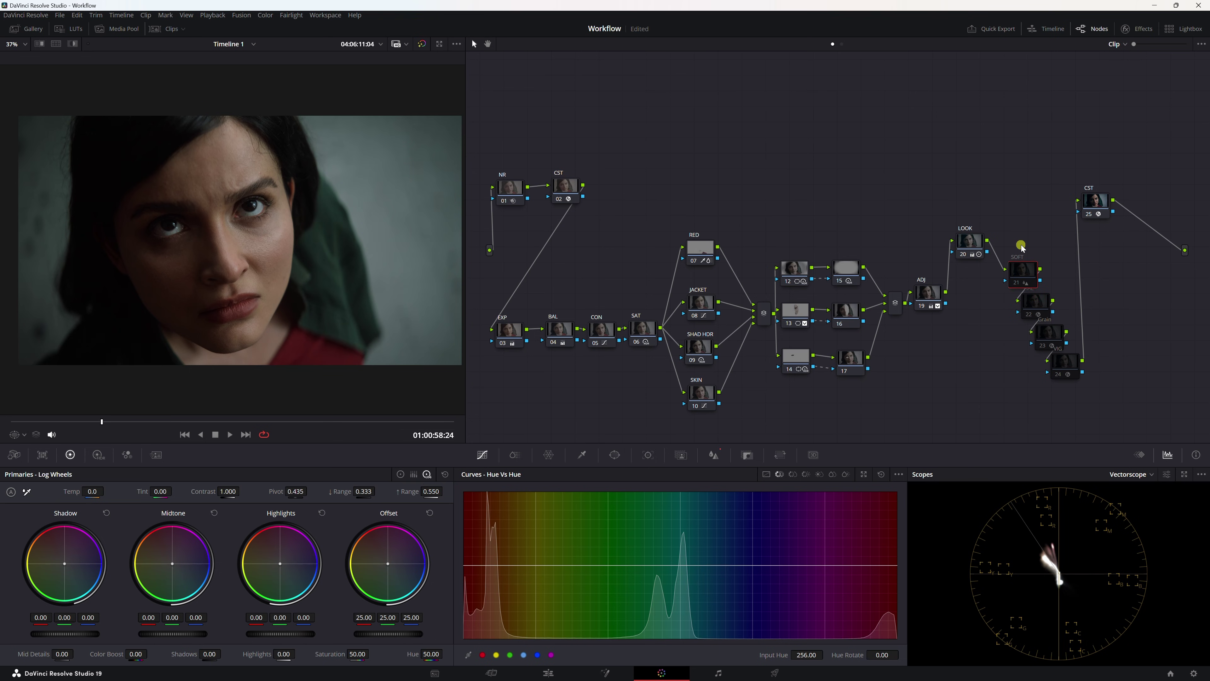
drag(1082, 434, 1012, 266)
click(1083, 303)
scroll(363, 269, up, 2)
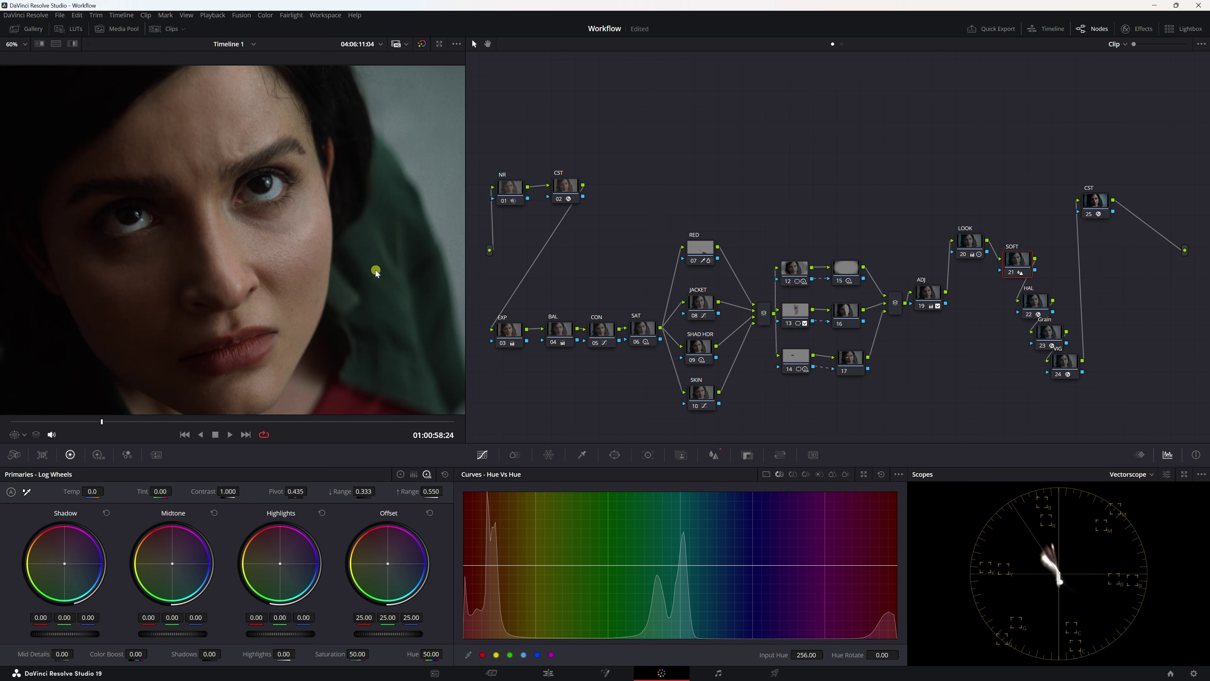
scroll(376, 267, down, 3)
drag(1033, 303, 1037, 295)
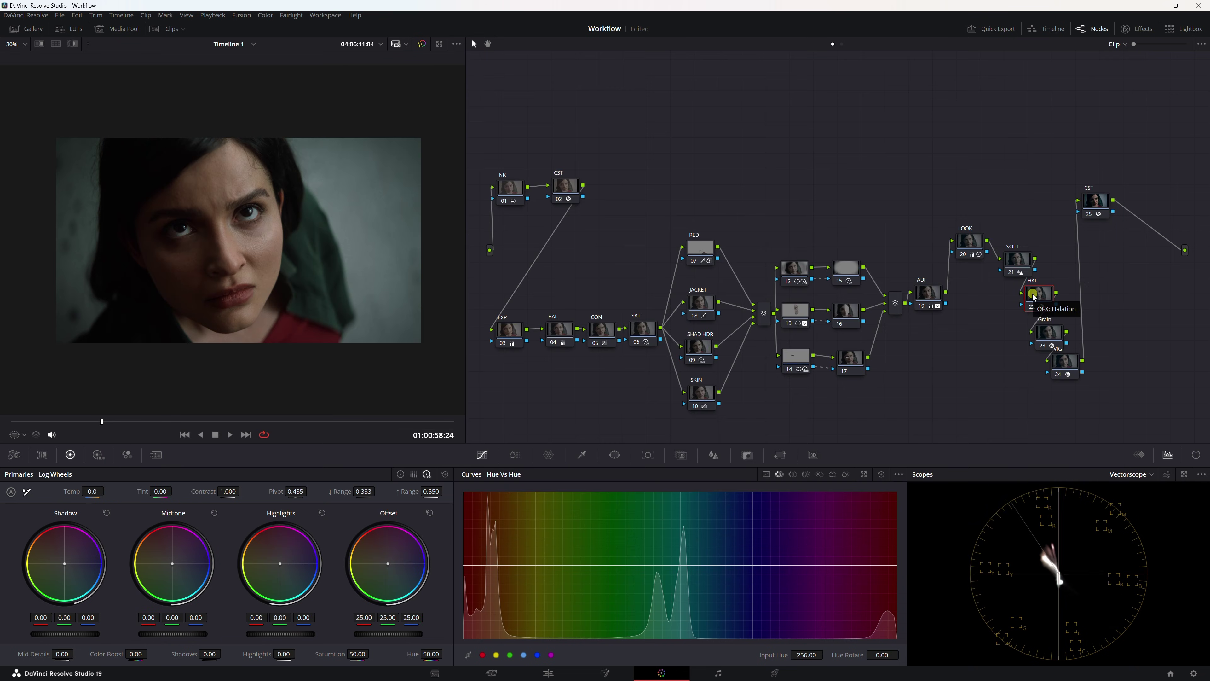
drag(1035, 301, 1039, 296)
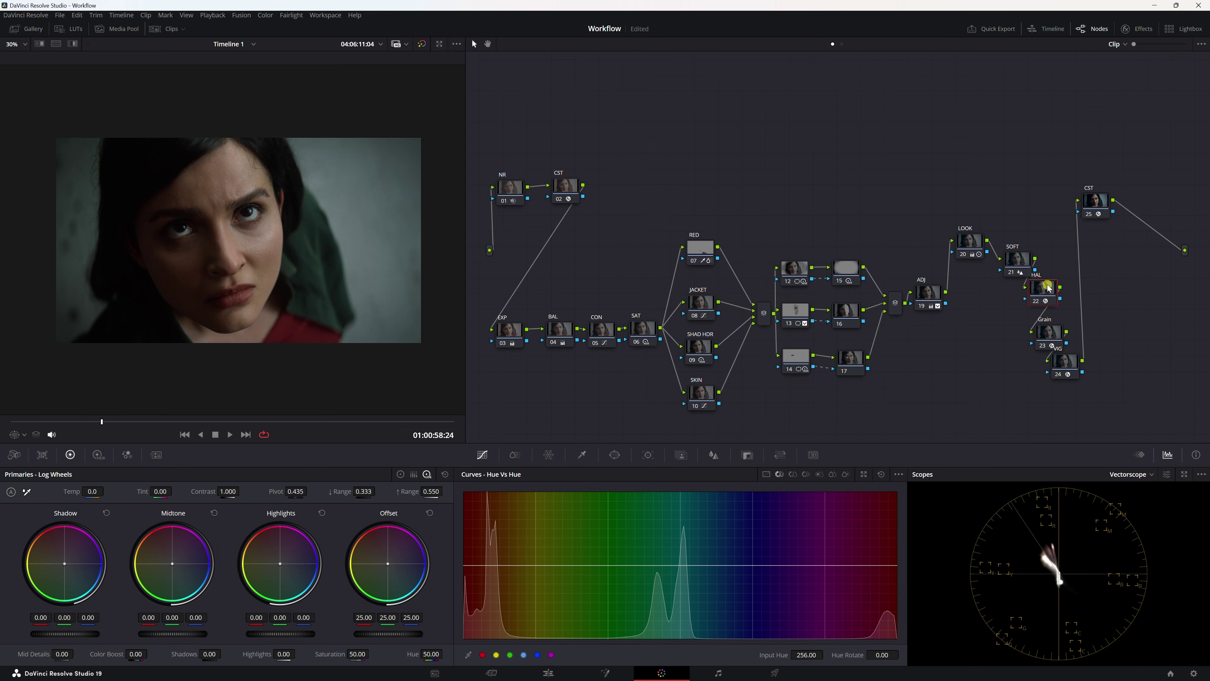
- Toggle the Grain node off and on while inspecting the face close up to compare the grain
click(1053, 334)
key(ctrl+d)
key(ctrl+d)
scroll(230, 203, up, 4)
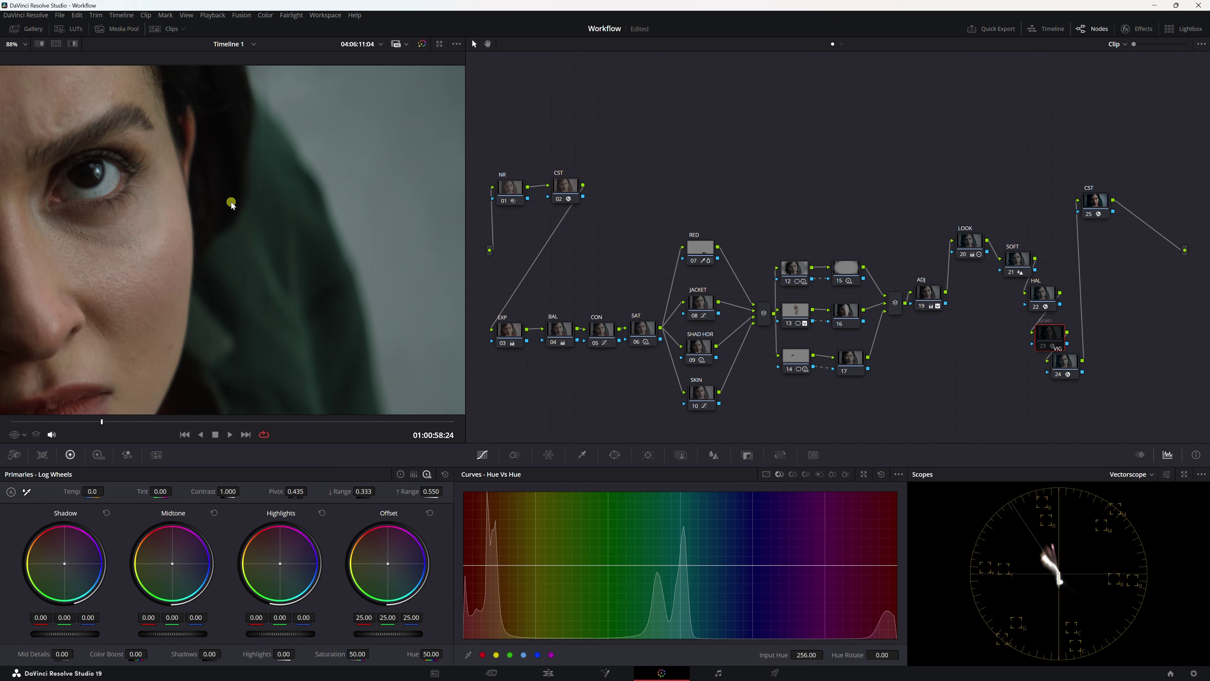
scroll(228, 201, down, 2)
key(ctrl+d)
- Arrange SOFT, HAL, Grain and VIG in a horizontal row below LOOK, and move the final CST node closer to the output
drag(1063, 362, 1071, 364)
scroll(279, 206, down, 4)
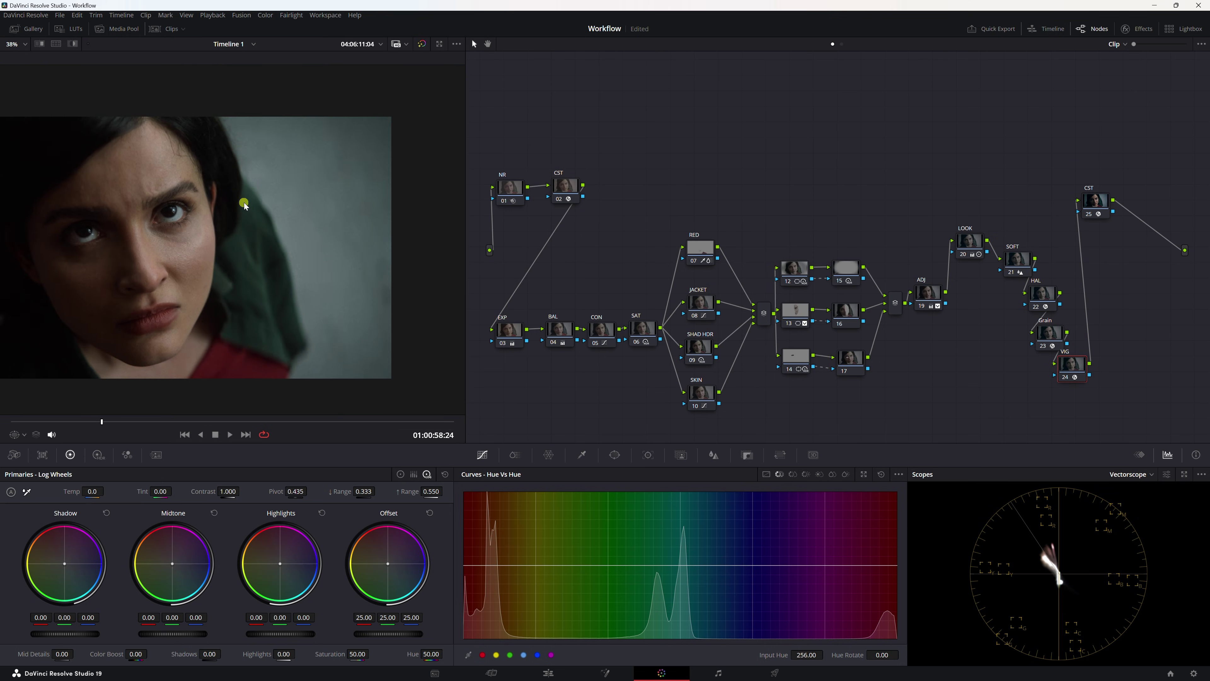
drag(1095, 201, 1139, 207)
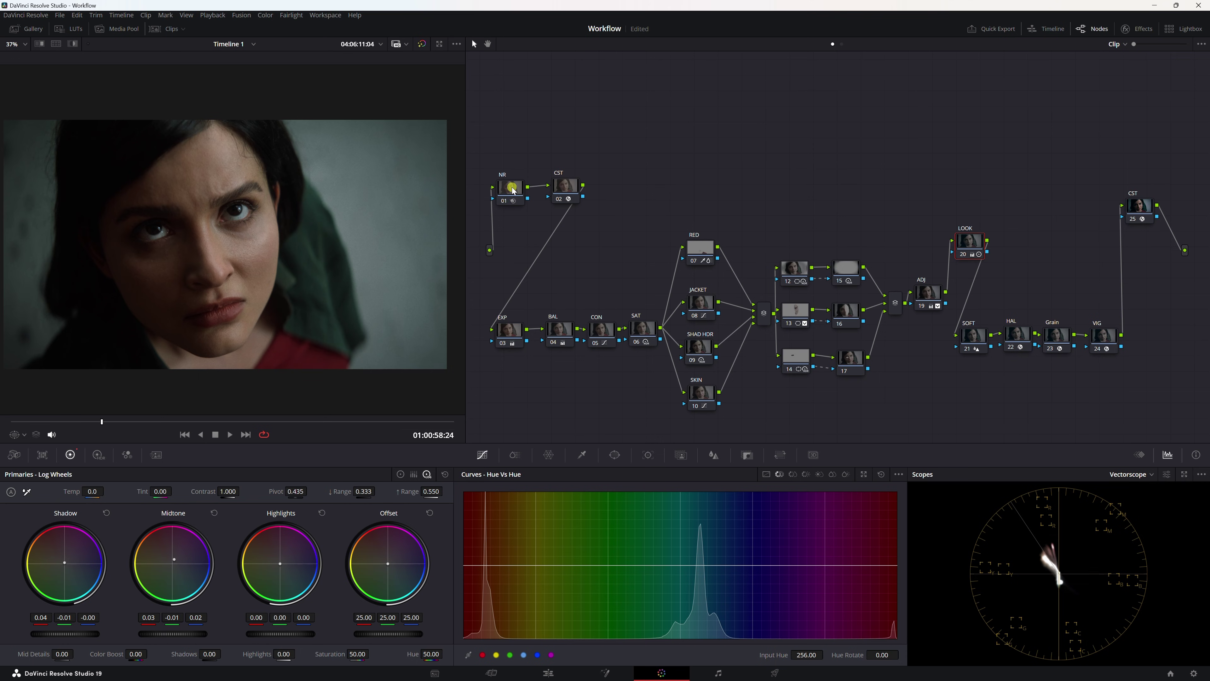
- Move the first CST node closer to NR, and nudge the RED node nearer to JACKET
drag(512, 188, 549, 186)
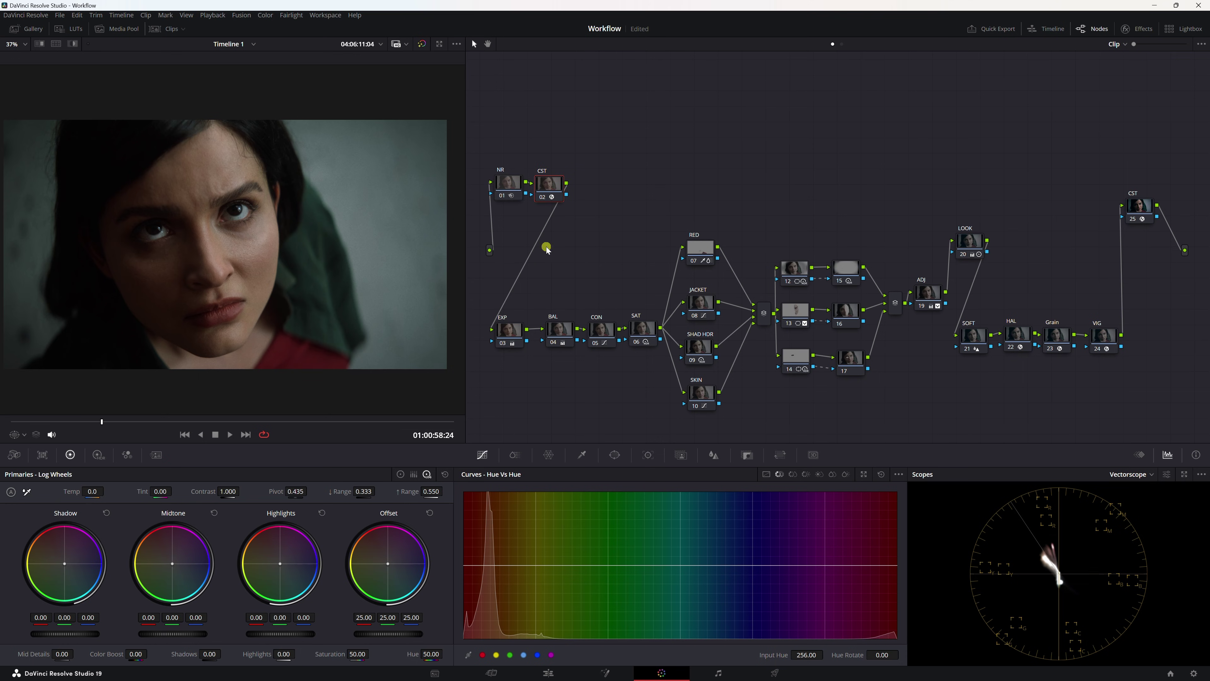
drag(495, 384, 637, 304)
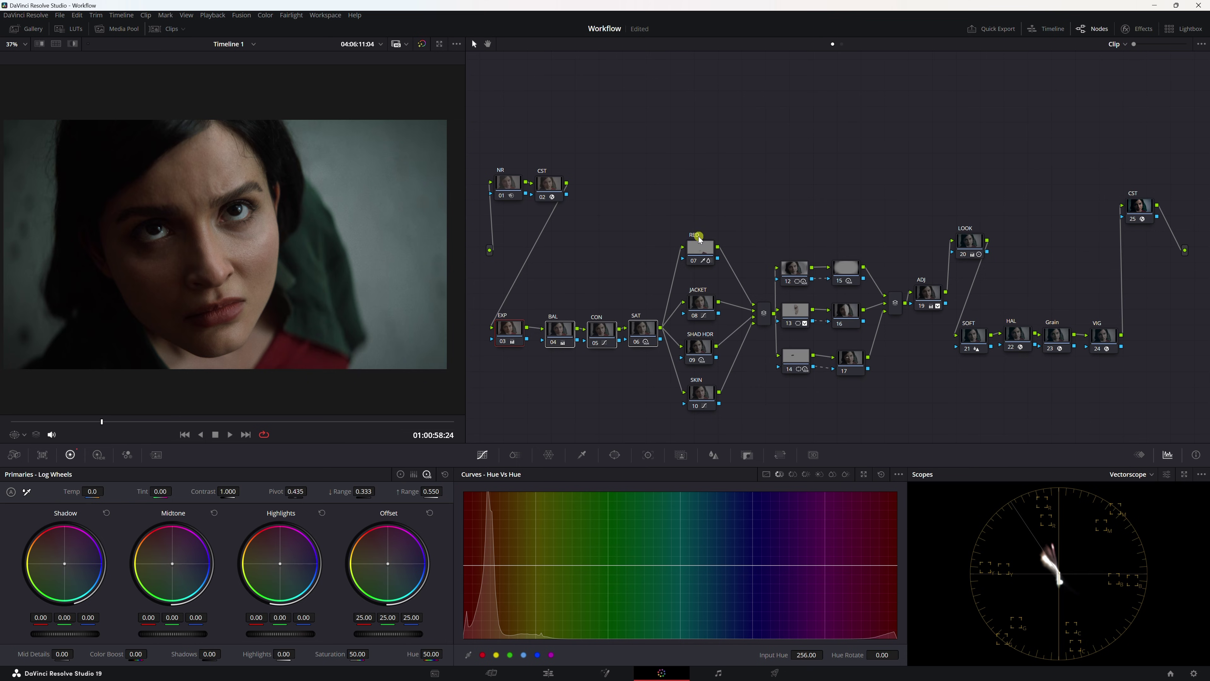
drag(699, 238, 695, 243)
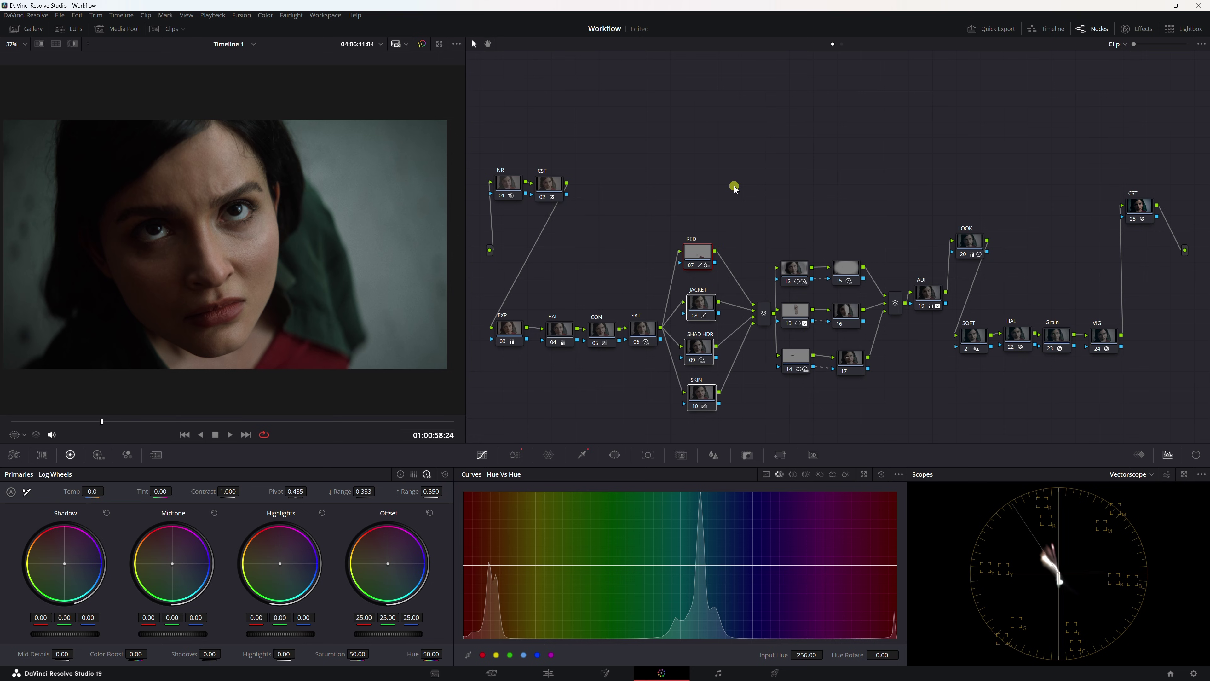
- Raise the three parallel rows of nodes 12 to 17 to even spacing, and nudge the LOOK node down slightly
click(795, 267)
drag(798, 272, 857, 248)
click(799, 216)
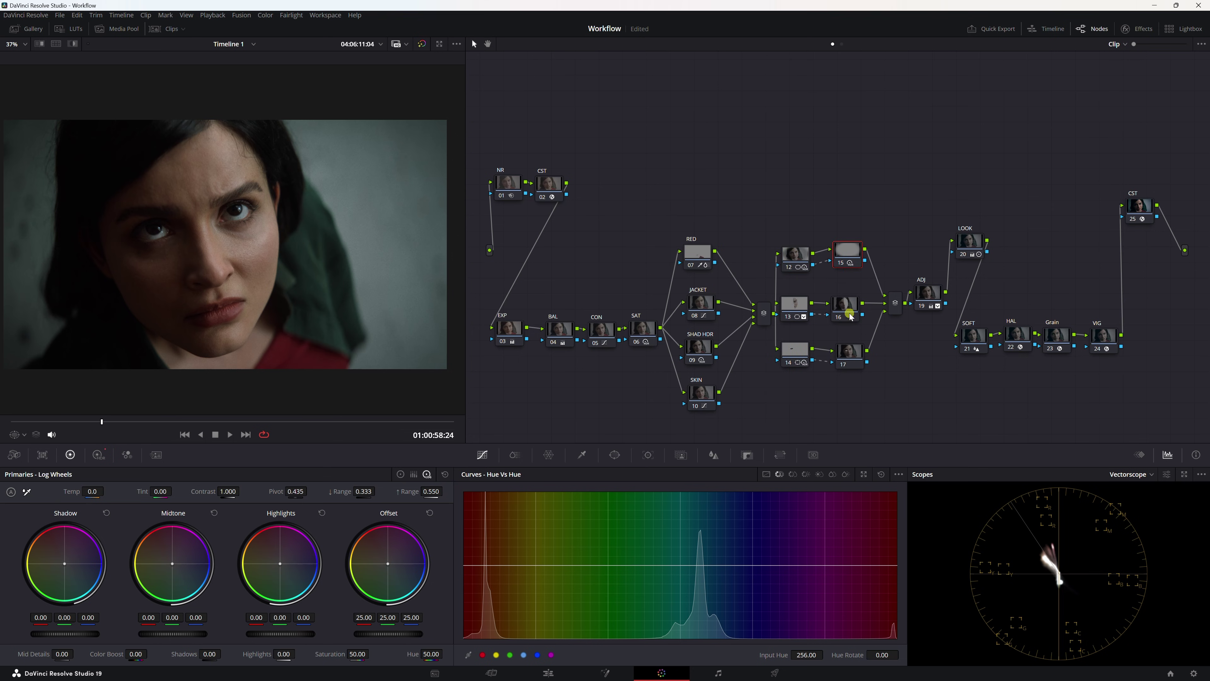
drag(853, 310, 859, 298)
drag(853, 365, 853, 355)
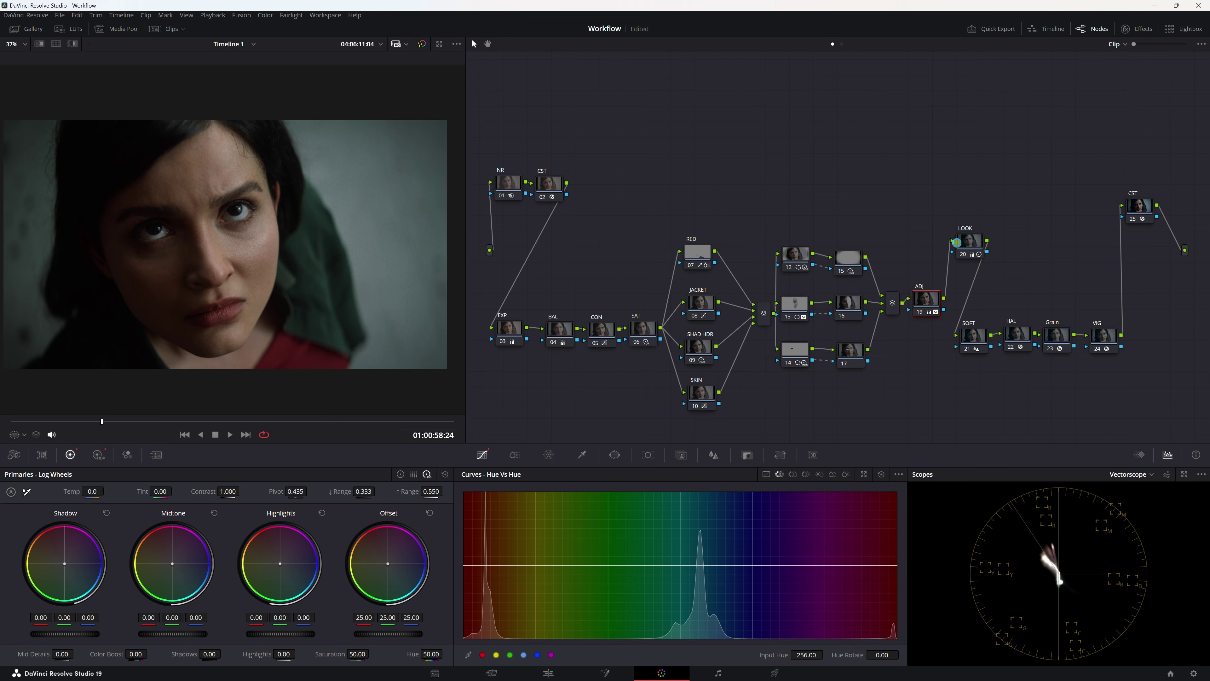
drag(956, 243, 954, 249)
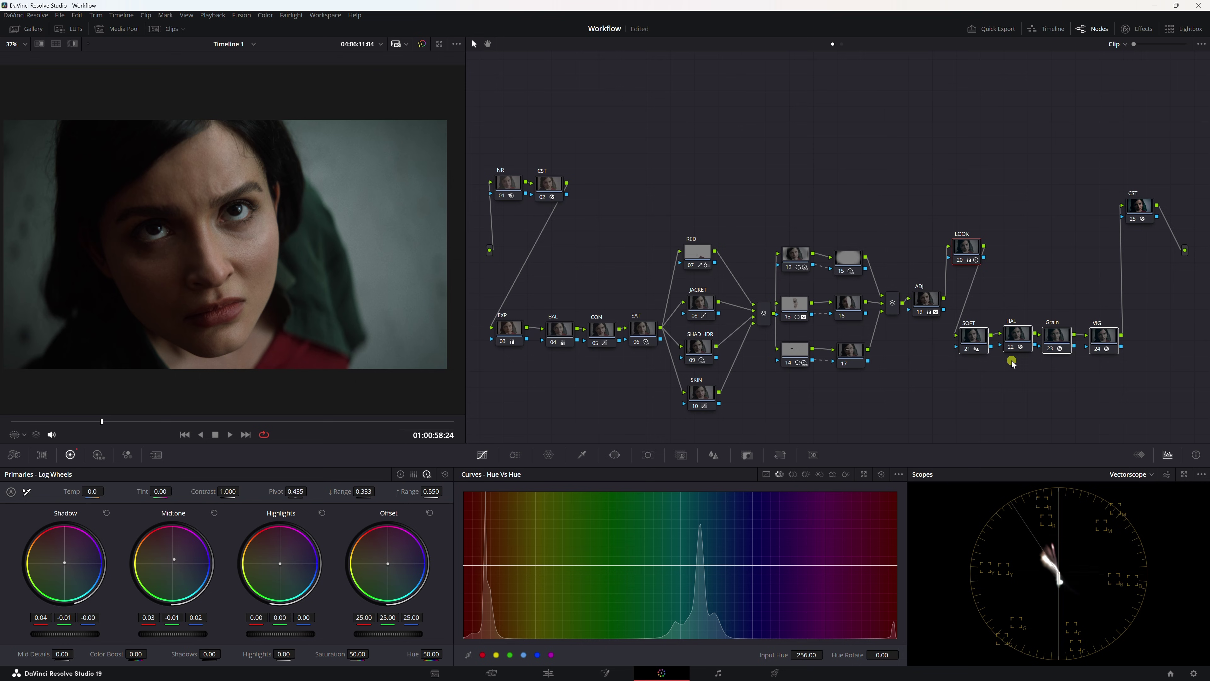